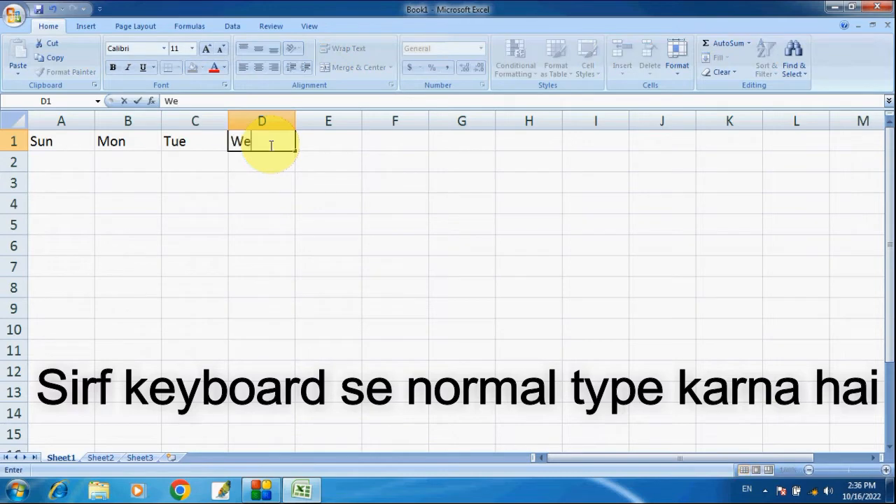
- Enter the weekday headings Thu, Fri and Sat in cells E1, F1 and G1
{"action": "left_click", "coordinate": [341, 142]}
{"action": "type", "text": "T"}
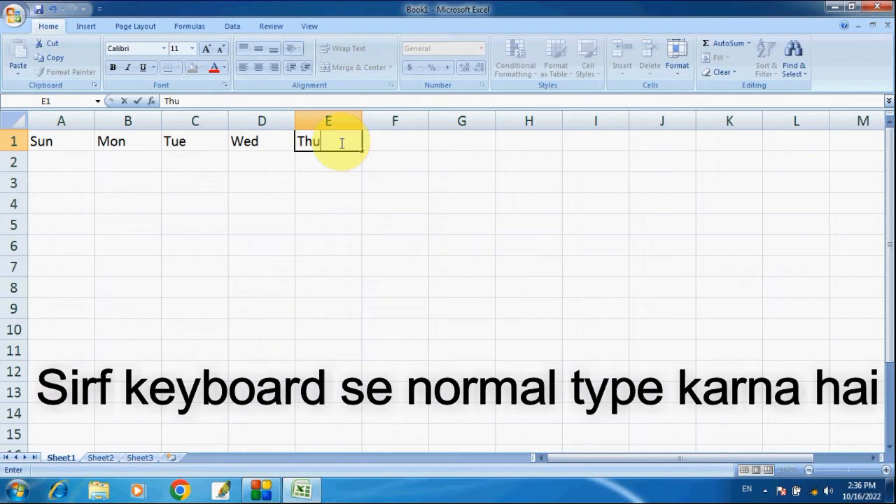
{"action": "type", "text": "hu"}
{"action": "left_click", "coordinate": [380, 142]}
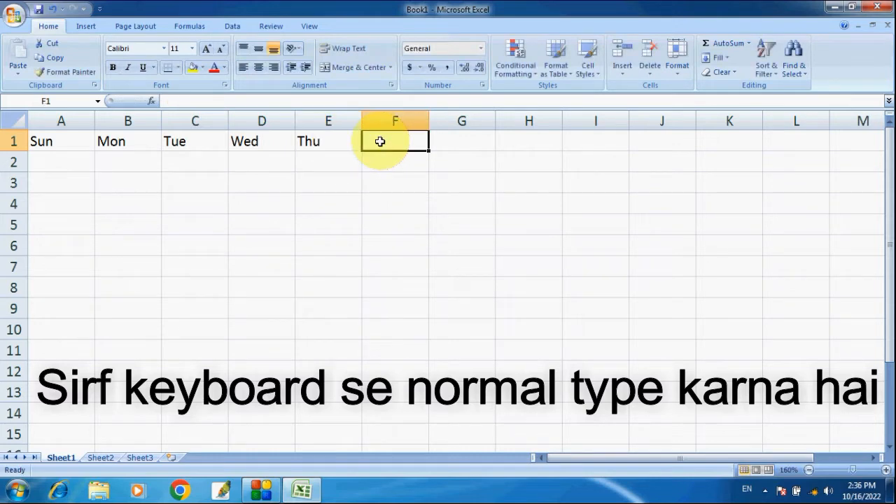
{"action": "type", "text": "Fri"}
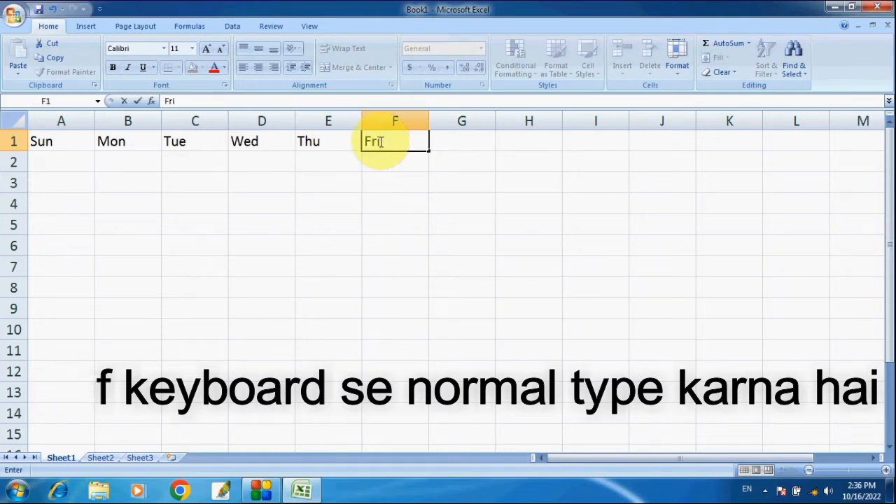
{"action": "left_click", "coordinate": [452, 142]}
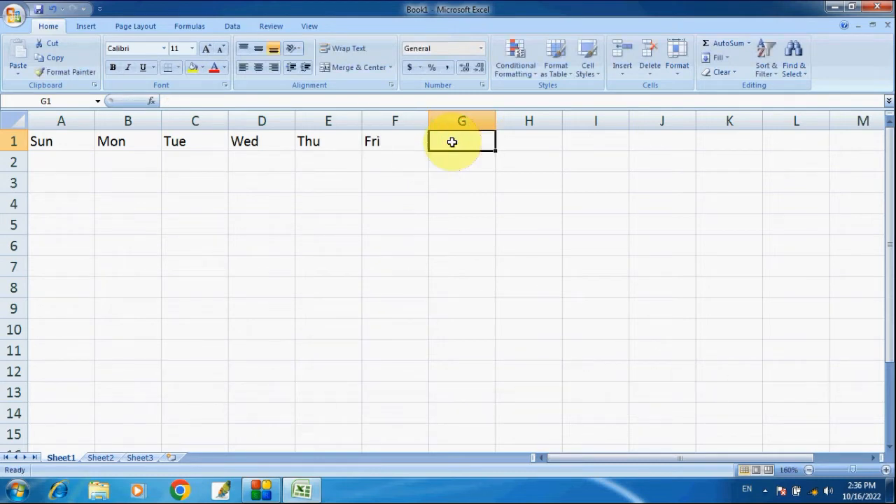
{"action": "type", "text": "Sat"}
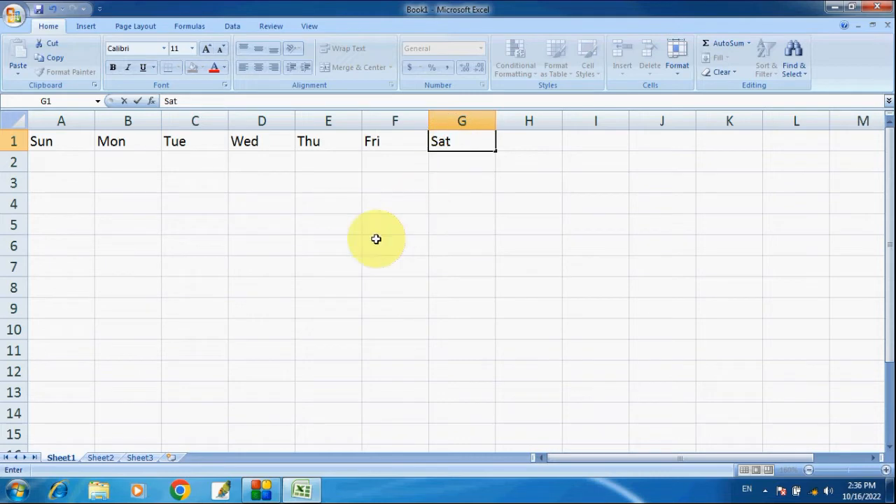
- Fill in the first week's dates 1 to 5 under Tue to Sat in cells C2 to G2
{"action": "left_click", "coordinate": [144, 164]}
{"action": "left_click", "coordinate": [180, 160]}
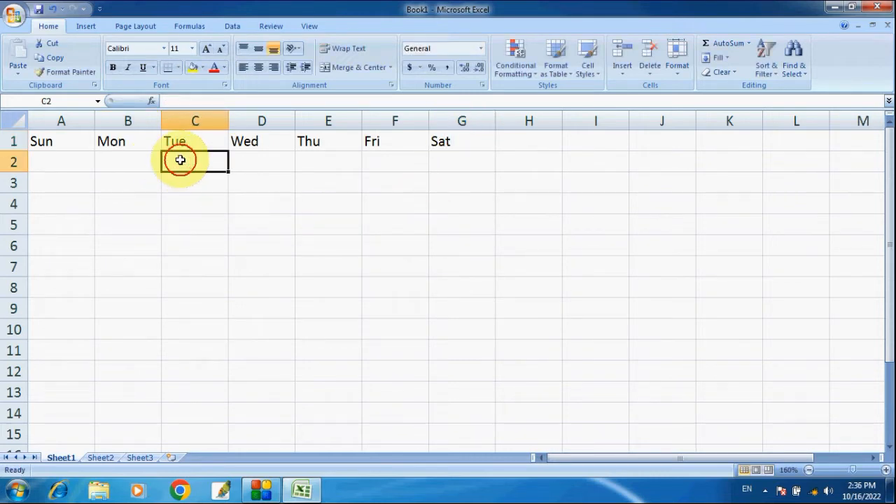
{"action": "type", "text": "1"}
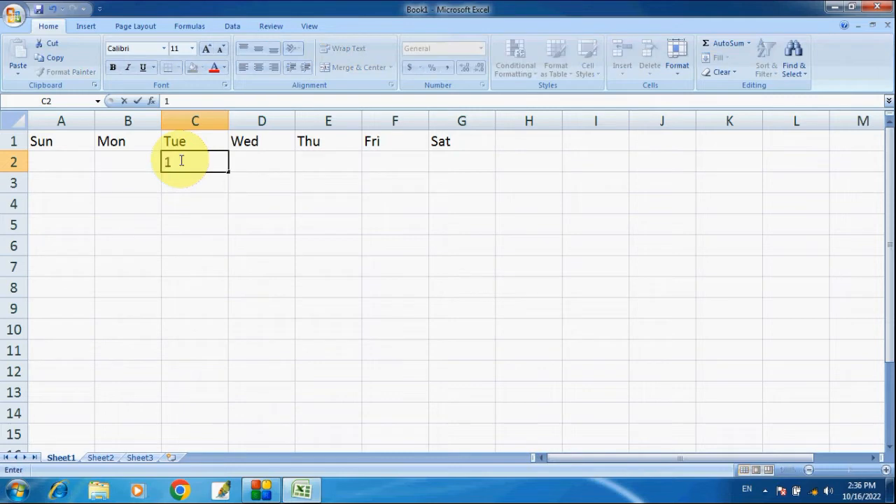
{"action": "left_click", "coordinate": [253, 161]}
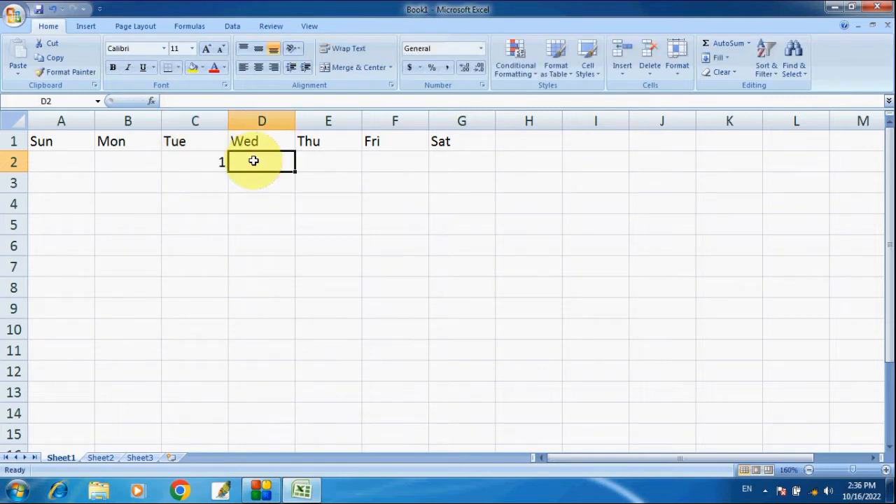
{"action": "type", "text": "2"}
{"action": "left_click", "coordinate": [310, 161]}
{"action": "type", "text": "3"}
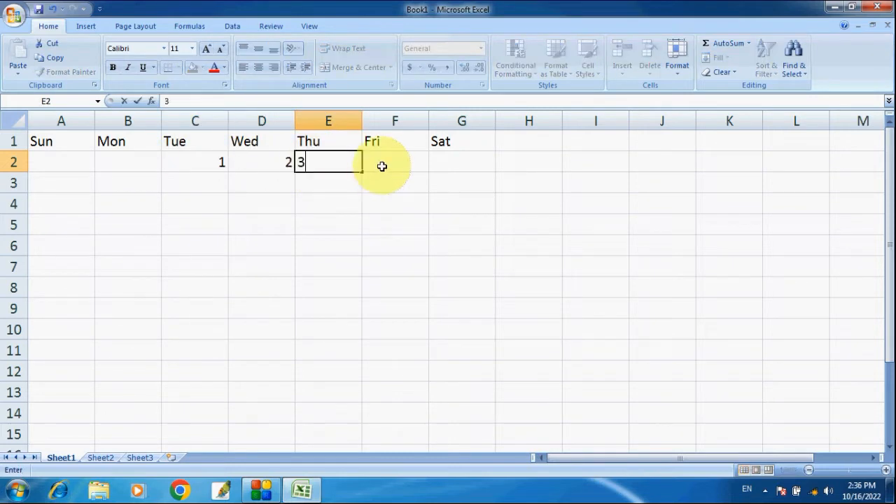
{"action": "left_click", "coordinate": [387, 162]}
{"action": "type", "text": "4"}
{"action": "left_click", "coordinate": [445, 163]}
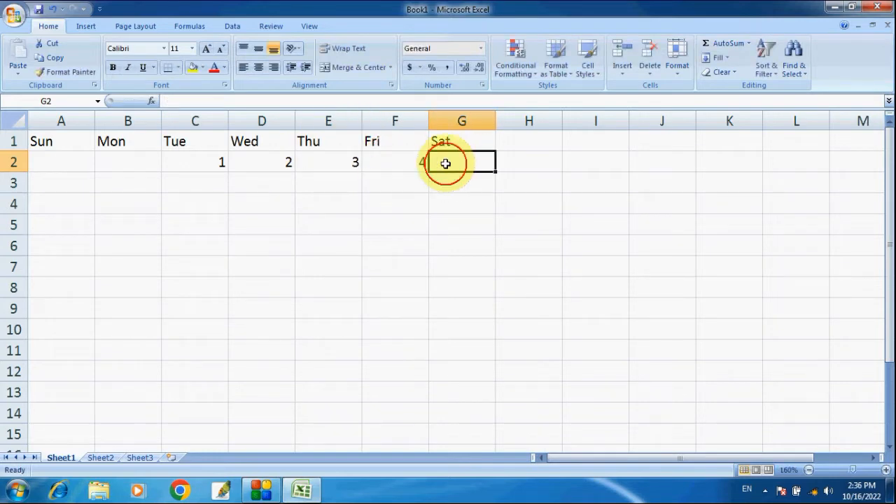
{"action": "type", "text": "5"}
- Fill in the second week's dates 6 to 12 under Sun to Sat in cells A3 to G3
{"action": "left_click", "coordinate": [48, 186]}
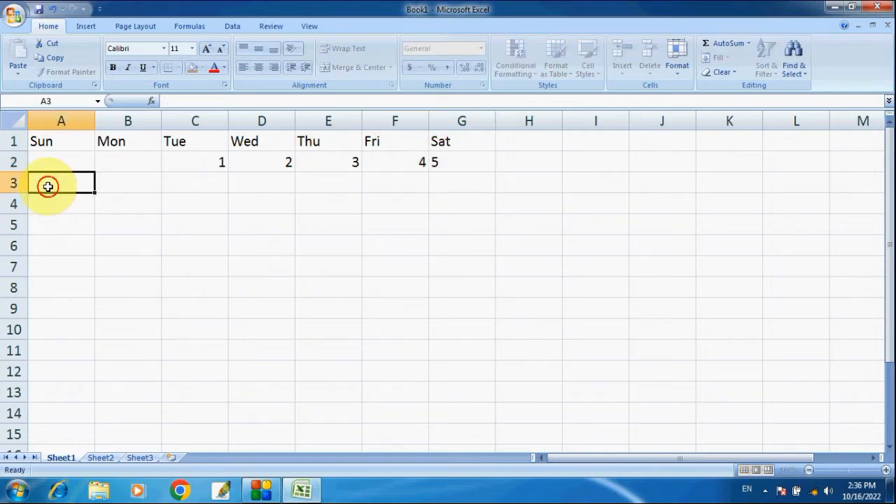
{"action": "type", "text": "6"}
{"action": "left_click", "coordinate": [140, 182]}
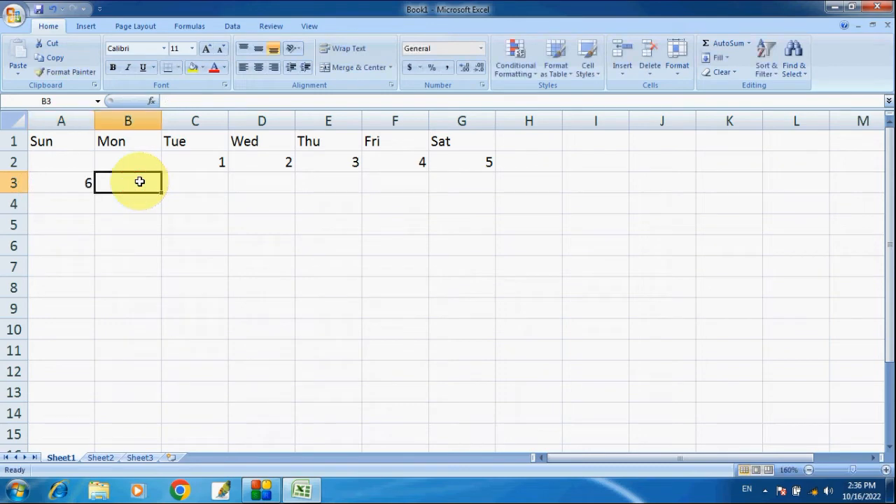
{"action": "type", "text": "7"}
{"action": "left_click", "coordinate": [190, 182]}
{"action": "type", "text": "8"}
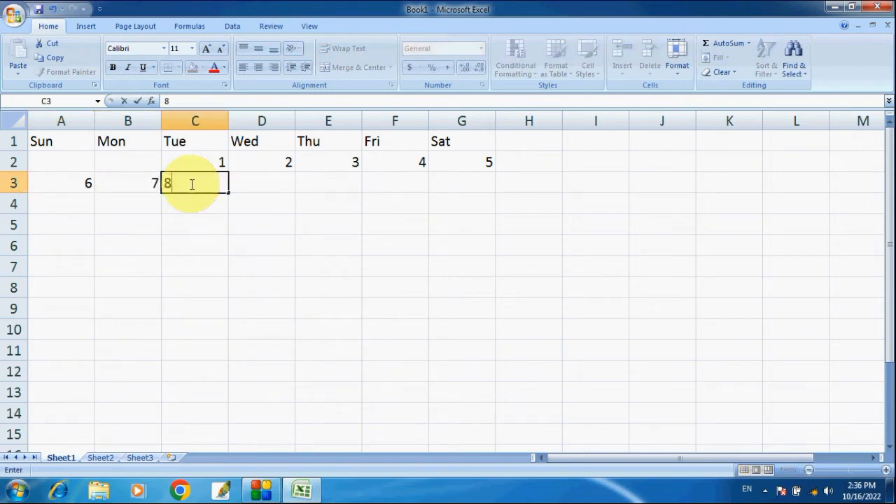
{"action": "left_click", "coordinate": [254, 186]}
{"action": "type", "text": "9"}
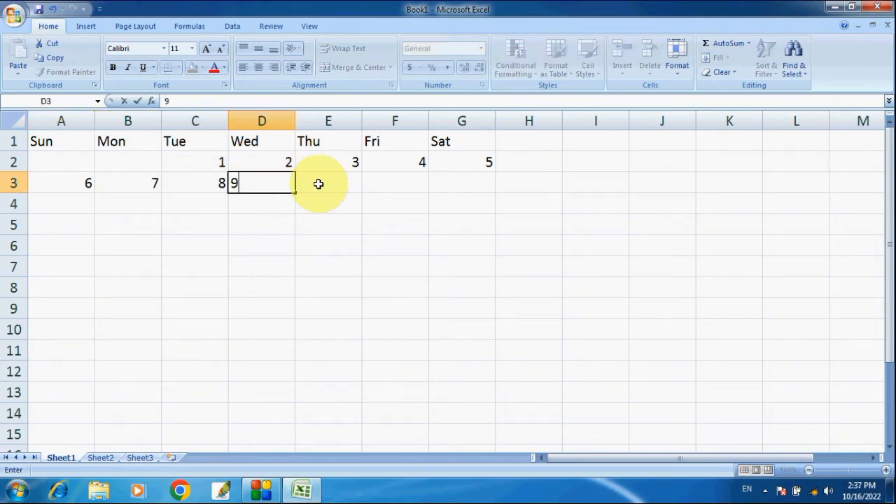
{"action": "left_click", "coordinate": [320, 183]}
{"action": "type", "text": "10"}
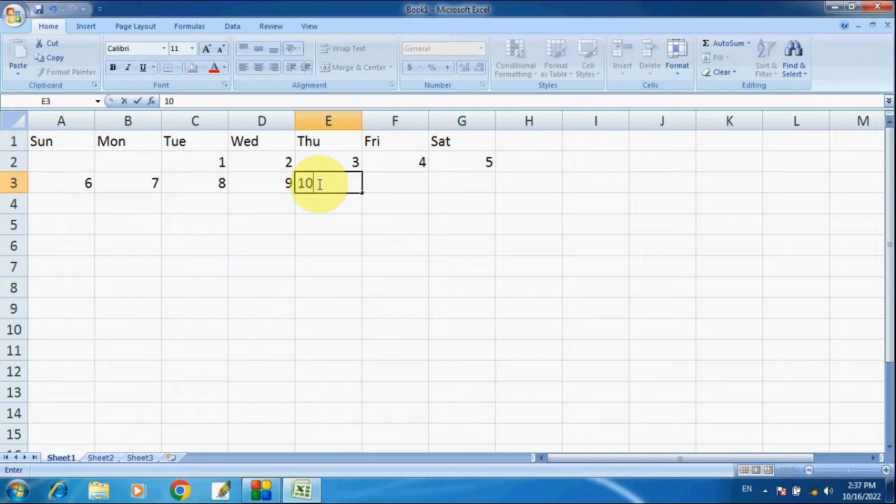
{"action": "left_click", "coordinate": [378, 182]}
{"action": "type", "text": "11"}
{"action": "left_click", "coordinate": [446, 183]}
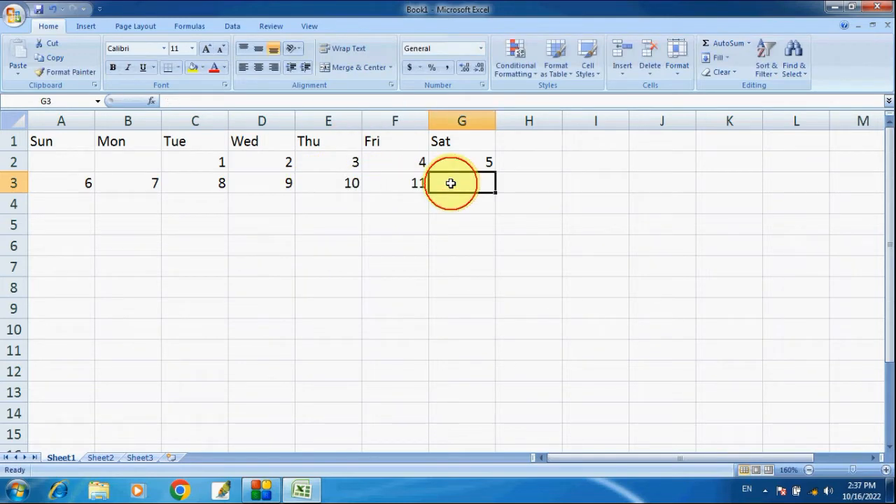
{"action": "type", "text": "12"}
- Fill in the third week's dates 13 to 19 under Sun to Sat in cells A4 to G4
{"action": "left_click", "coordinate": [80, 202]}
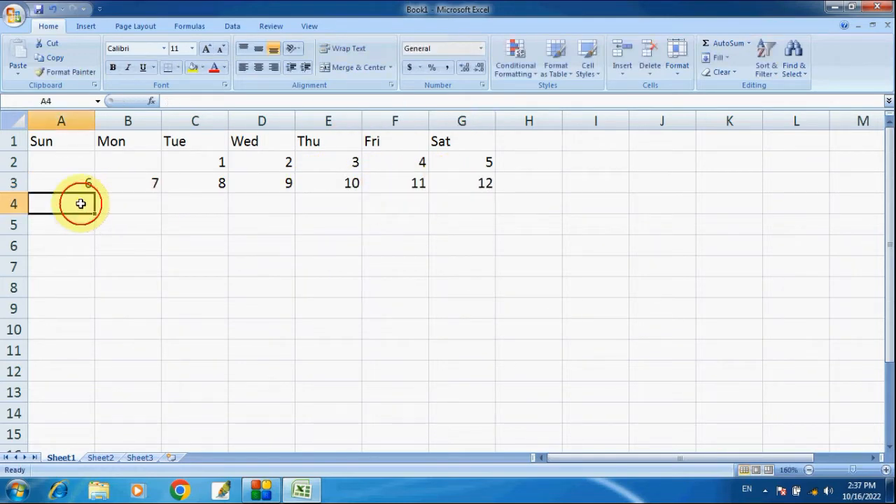
{"action": "type", "text": "13"}
{"action": "left_click", "coordinate": [144, 202]}
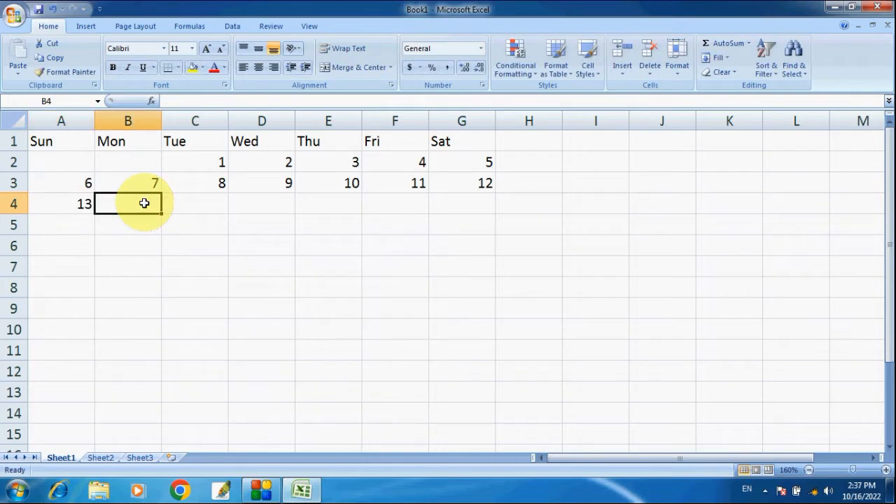
{"action": "type", "text": "14"}
{"action": "left_click", "coordinate": [190, 202]}
{"action": "type", "text": "15"}
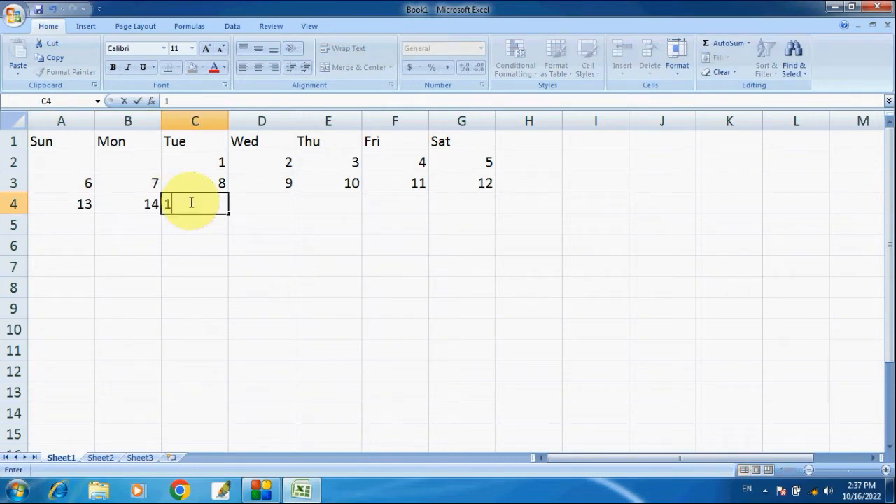
{"action": "left_click", "coordinate": [251, 205]}
{"action": "type", "text": "16"}
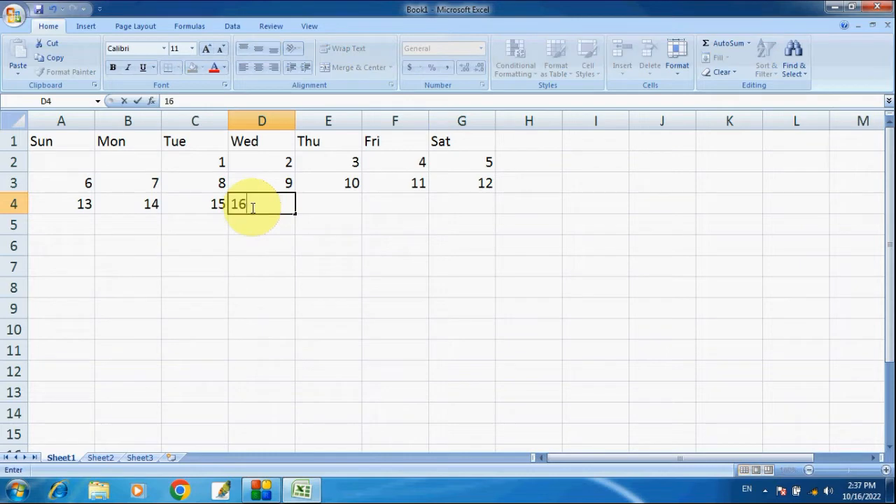
{"action": "left_click", "coordinate": [335, 205]}
{"action": "type", "text": "17"}
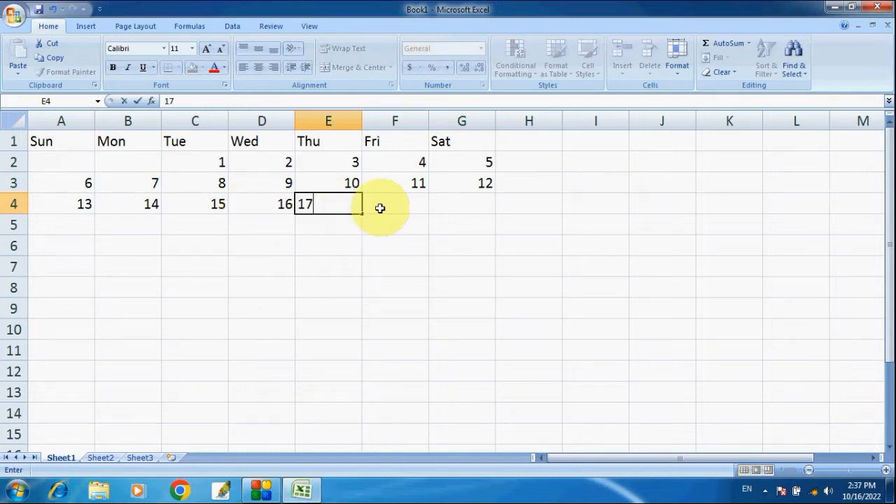
{"action": "left_click", "coordinate": [380, 206]}
{"action": "type", "text": "18"}
{"action": "left_click", "coordinate": [443, 204]}
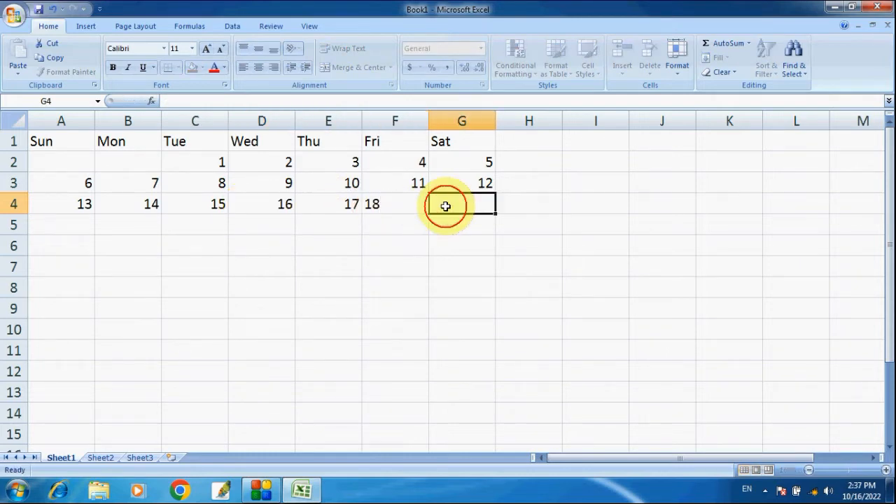
{"action": "type", "text": "19"}
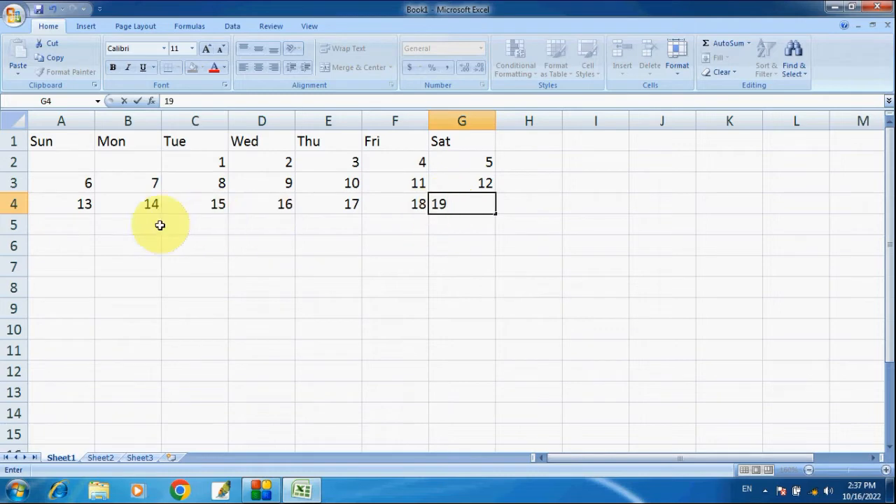
- Fill in the fourth week's dates 20 to 26 under Sun to Sat in cells A5 to G5
{"action": "left_click", "coordinate": [85, 225]}
{"action": "type", "text": "20"}
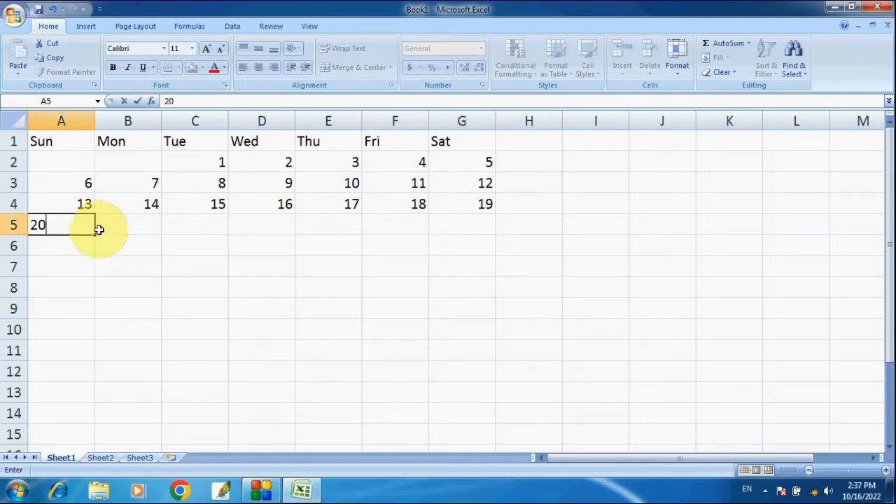
{"action": "left_click", "coordinate": [137, 224]}
{"action": "type", "text": "21"}
{"action": "left_click", "coordinate": [206, 226]}
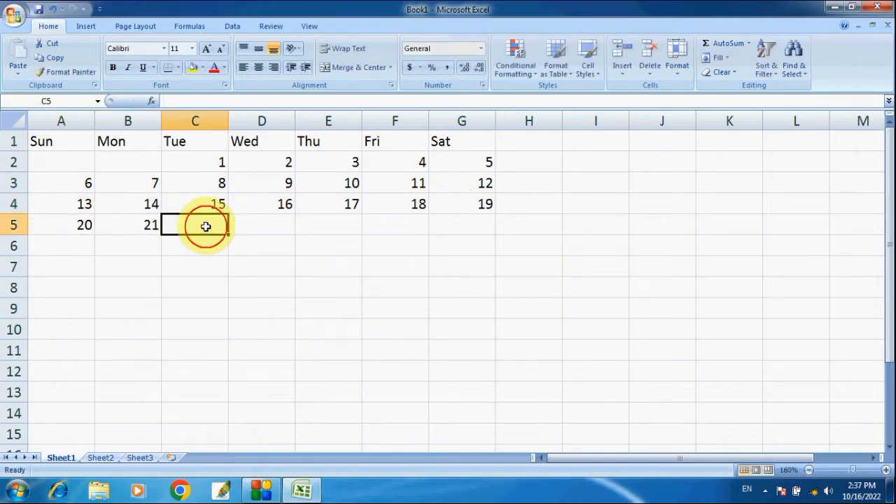
{"action": "type", "text": "22"}
{"action": "left_click", "coordinate": [259, 228]}
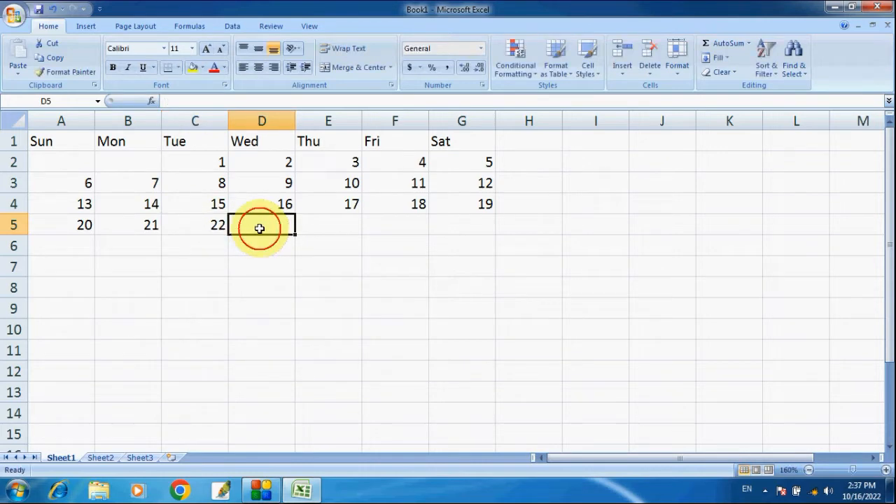
{"action": "type", "text": "23"}
{"action": "left_click", "coordinate": [315, 226]}
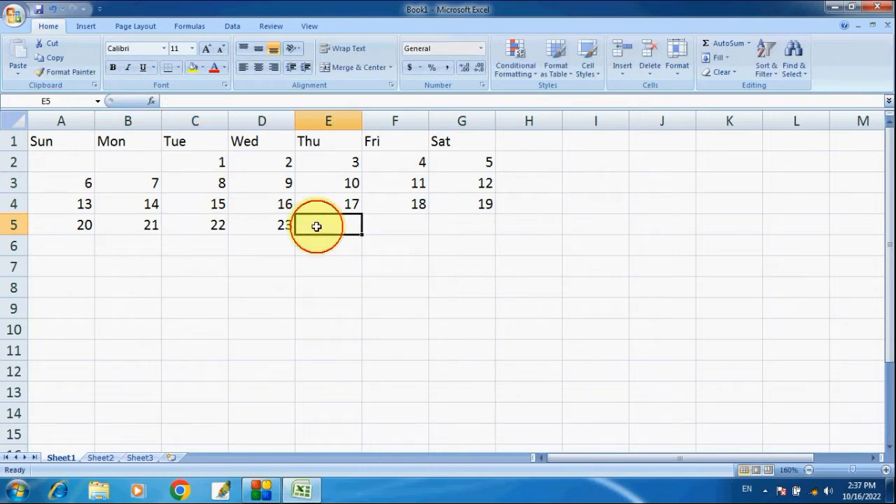
{"action": "type", "text": "24"}
{"action": "left_click", "coordinate": [379, 224]}
{"action": "type", "text": "2"}
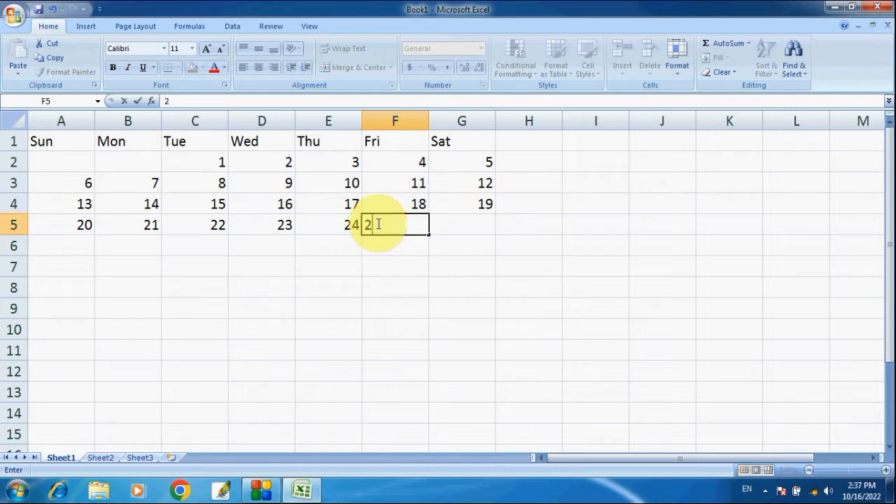
{"action": "type", "text": "5"}
{"action": "left_click", "coordinate": [458, 226]}
{"action": "type", "text": "2"}
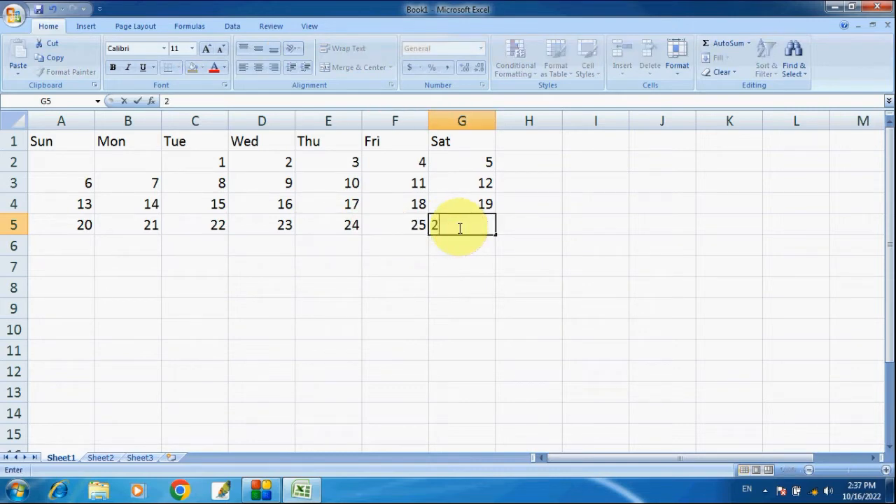
{"action": "type", "text": "6"}
- Fill in the last week's dates 27 to 31 under Sun to Thu in cells A6 to E6
{"action": "left_click", "coordinate": [89, 245]}
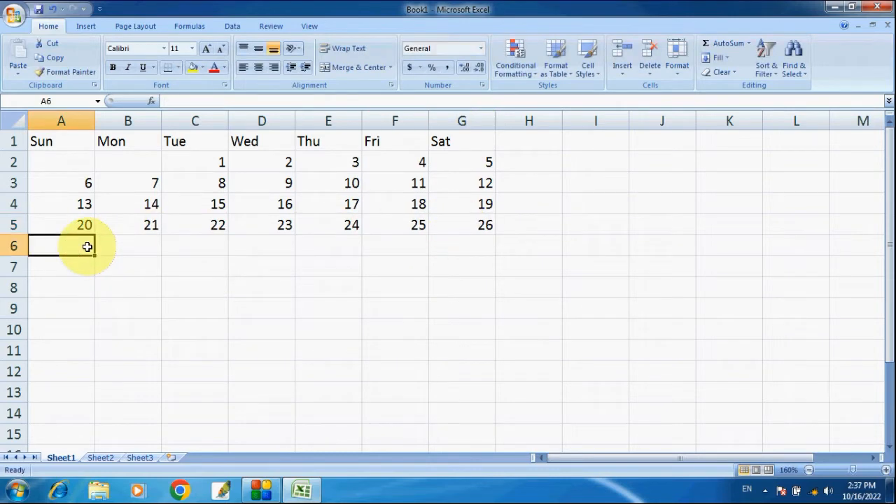
{"action": "type", "text": "27"}
{"action": "left_click", "coordinate": [137, 245]}
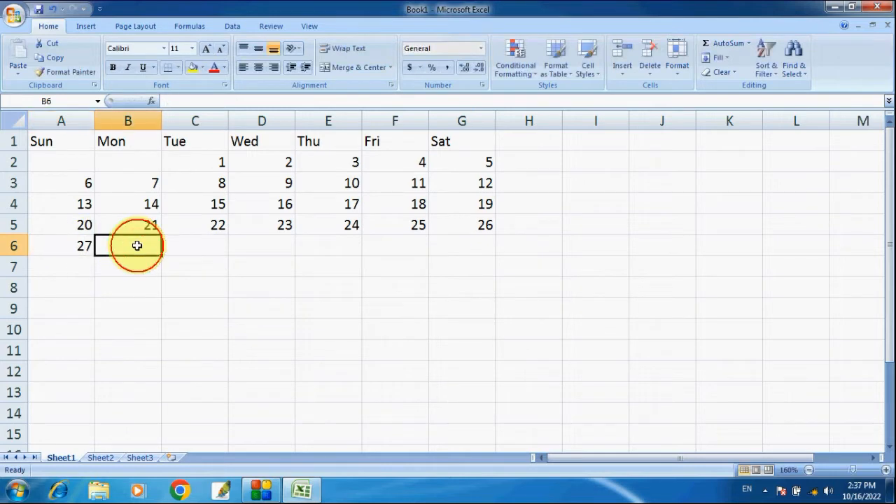
{"action": "type", "text": "28"}
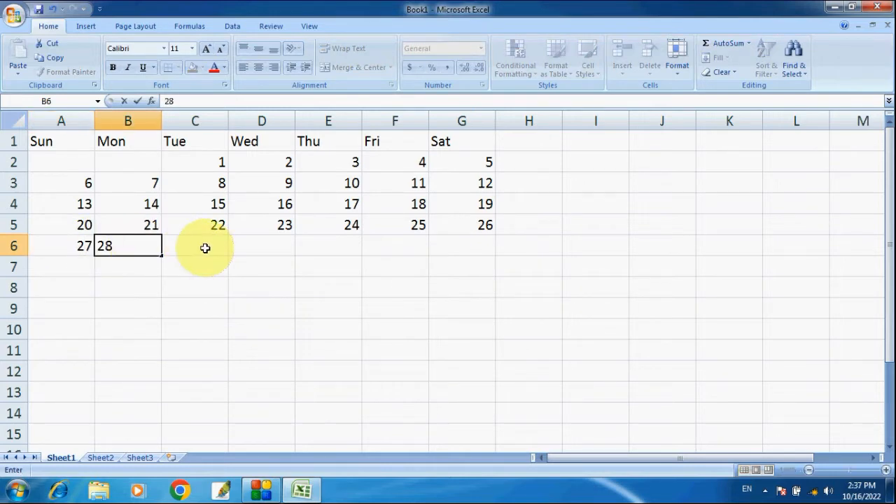
{"action": "left_click", "coordinate": [204, 246]}
{"action": "type", "text": "29"}
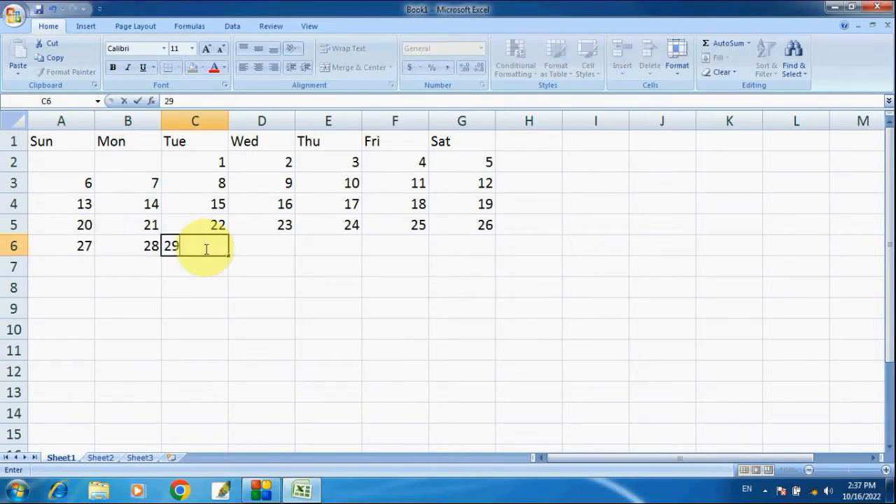
{"action": "left_click", "coordinate": [257, 249]}
{"action": "type", "text": "30"}
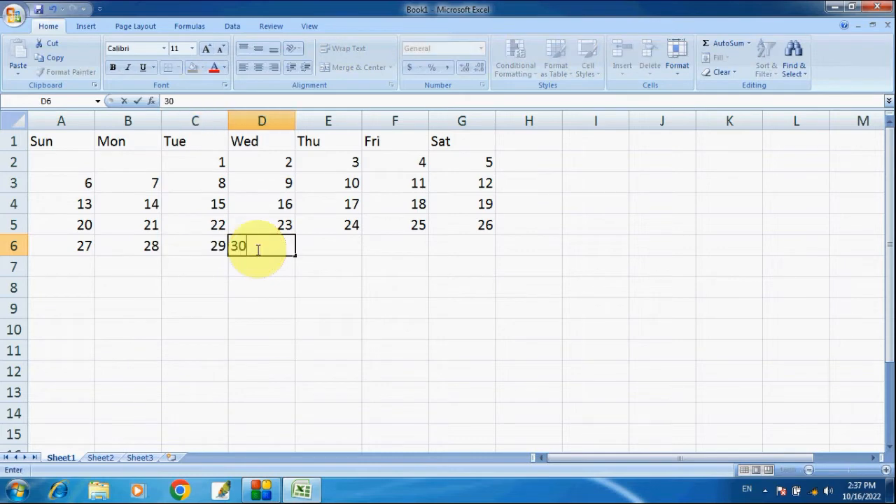
{"action": "left_click", "coordinate": [313, 246]}
{"action": "type", "text": "31"}
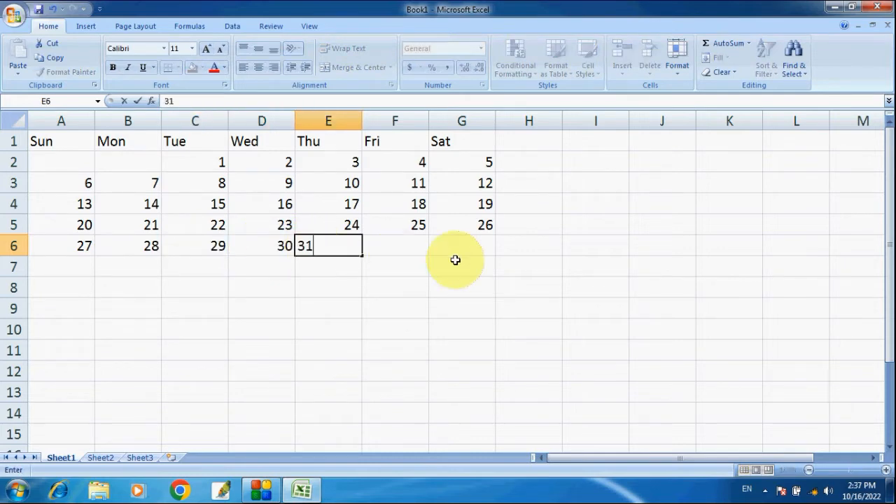
- Change the font of the whole calendar range A1 to G6 to Arial Black
{"action": "left_click", "coordinate": [452, 274]}
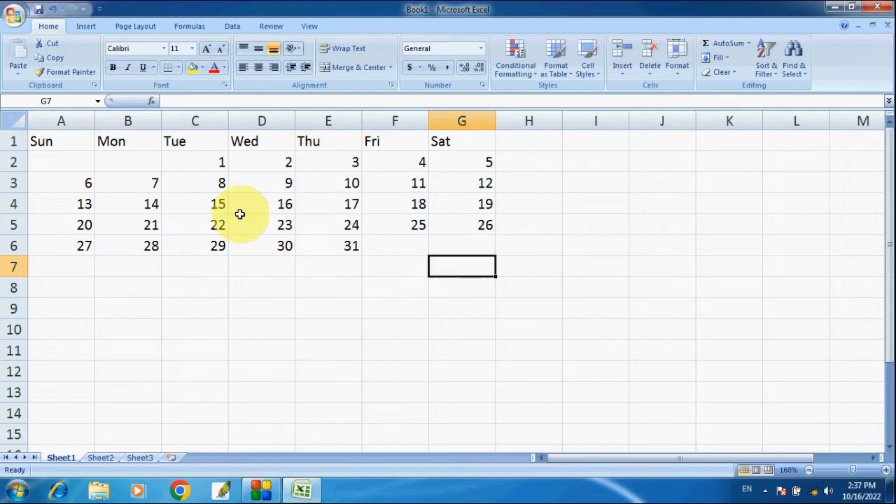
{"action": "left_click", "coordinate": [534, 250]}
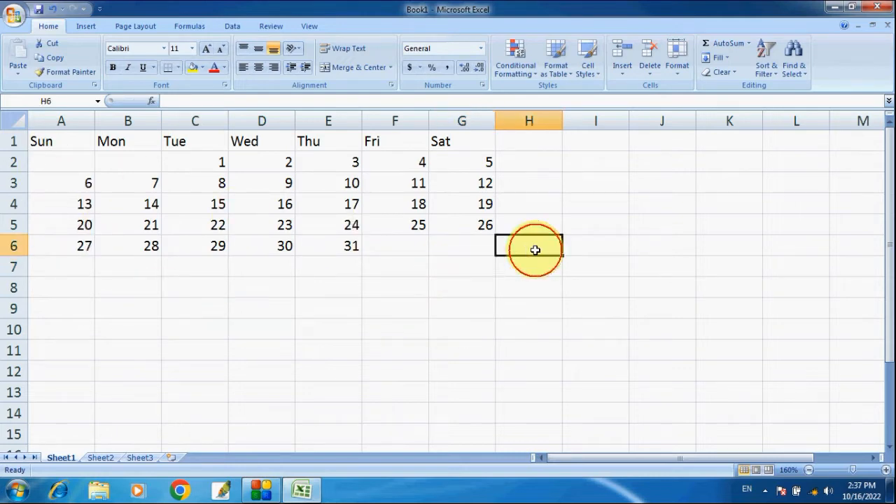
{"action": "left_click_drag", "start_coordinate": [42, 141], "coordinate": [463, 253]}
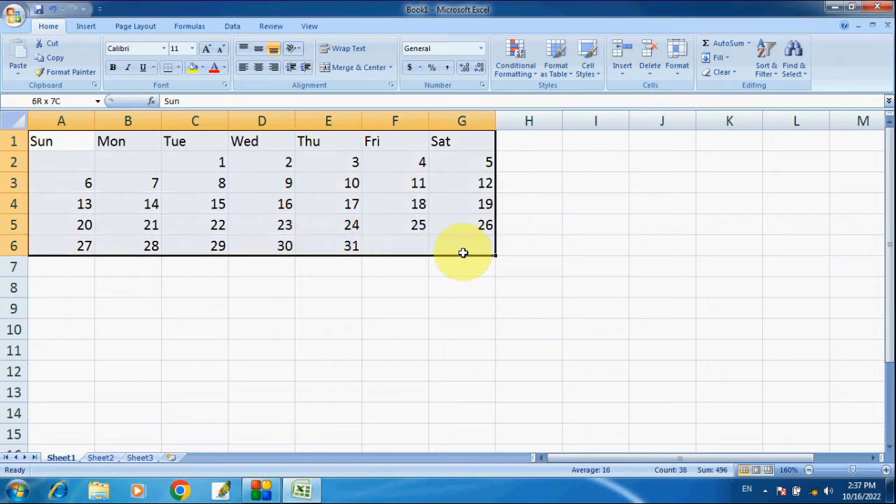
{"action": "left_click", "coordinate": [165, 48]}
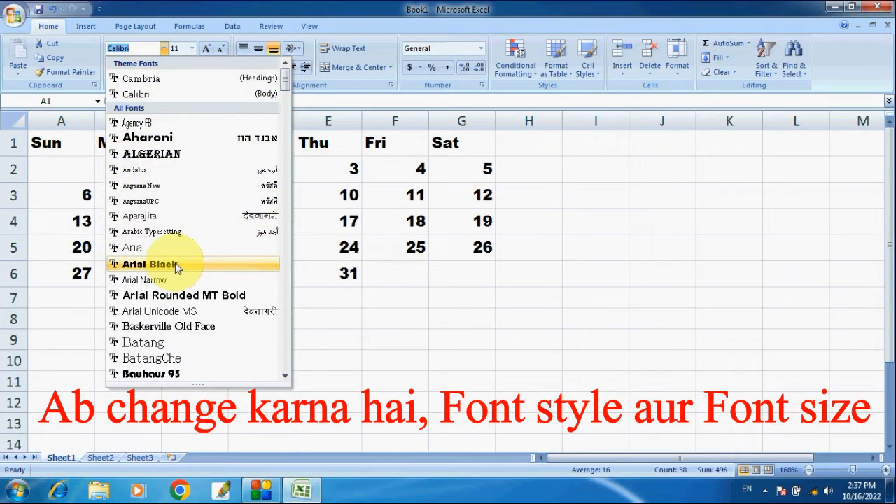
{"action": "left_click", "coordinate": [175, 264]}
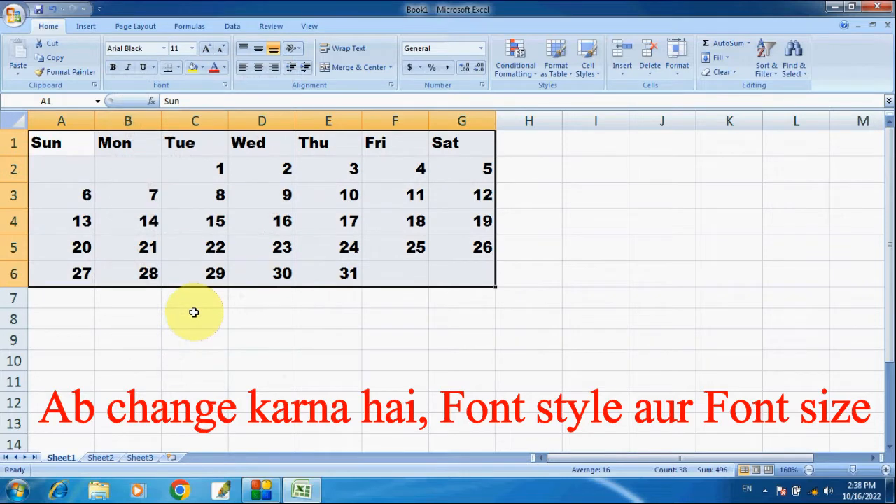
{"action": "left_click", "coordinate": [194, 312]}
- Set the weekday headings in A1 to G1 to font size 16
{"action": "left_click_drag", "start_coordinate": [60, 143], "coordinate": [438, 142]}
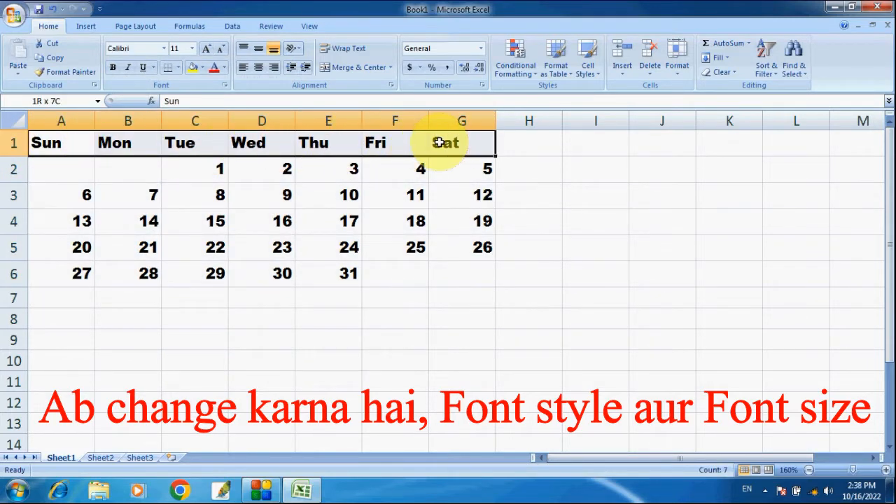
{"action": "left_click", "coordinate": [192, 49]}
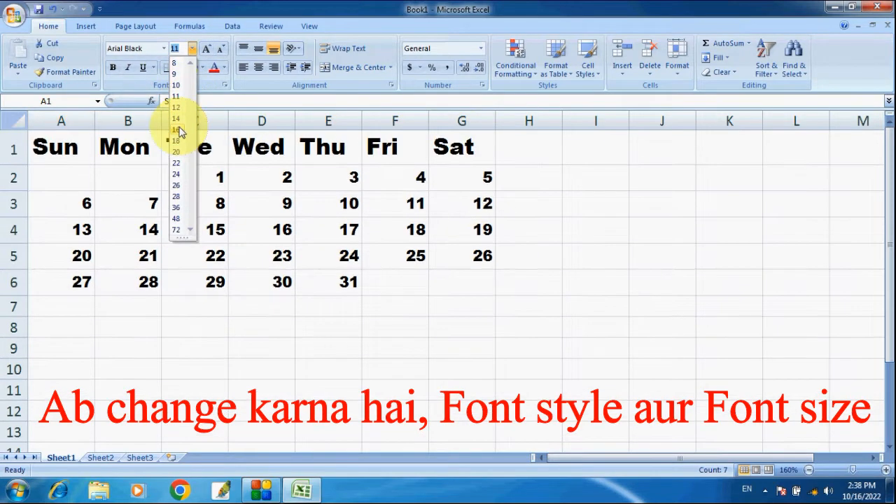
{"action": "left_click", "coordinate": [180, 131]}
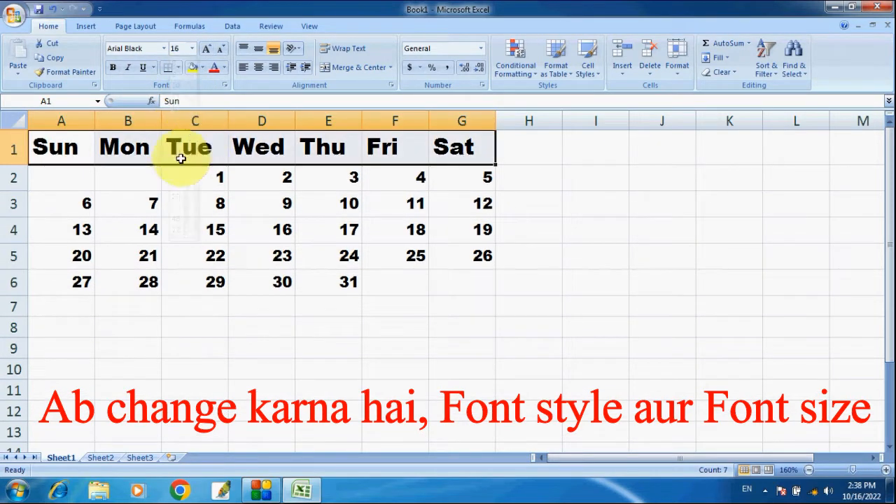
- Set the date cells A2 to G6 to font size 22
{"action": "left_click_drag", "start_coordinate": [65, 175], "coordinate": [444, 285]}
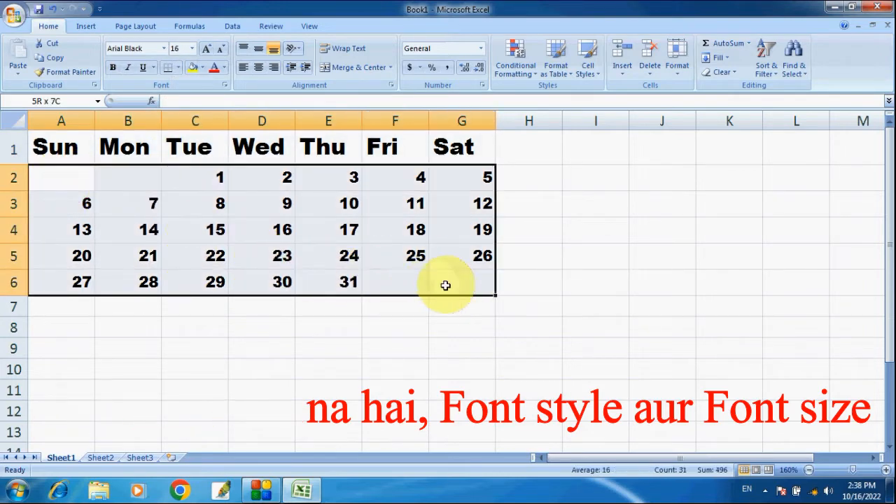
{"action": "left_click", "coordinate": [191, 48]}
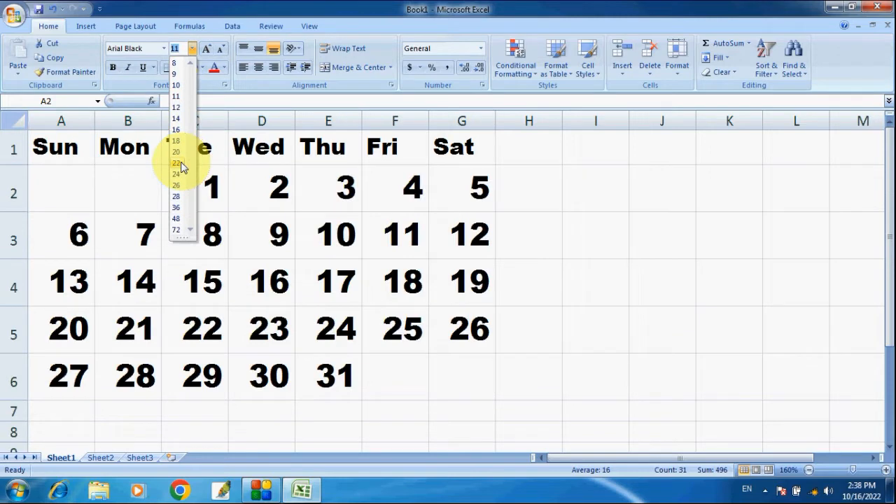
{"action": "left_click", "coordinate": [181, 164]}
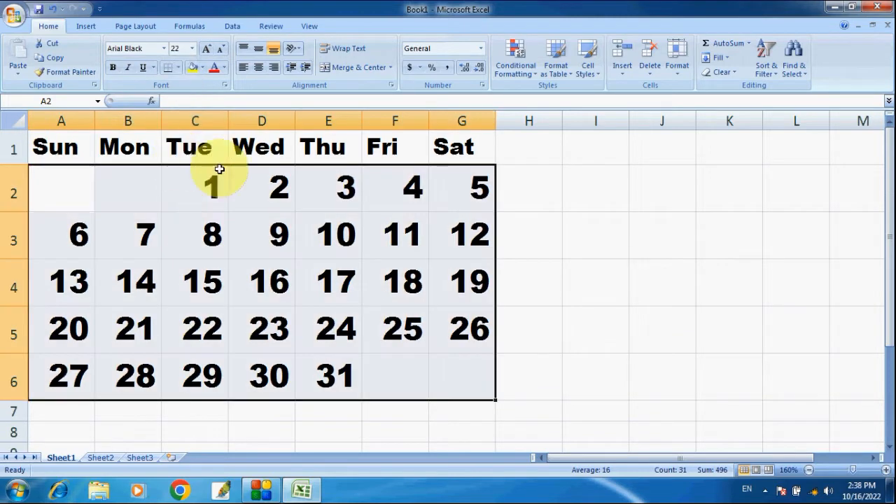
{"action": "left_click", "coordinate": [620, 233]}
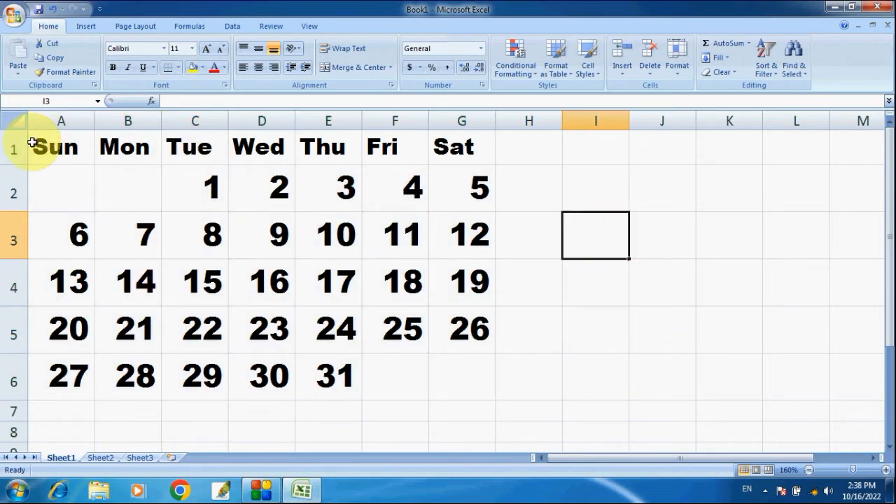
- Apply All Borders to the calendar range A1 to G6
{"action": "left_click_drag", "start_coordinate": [46, 144], "coordinate": [451, 388]}
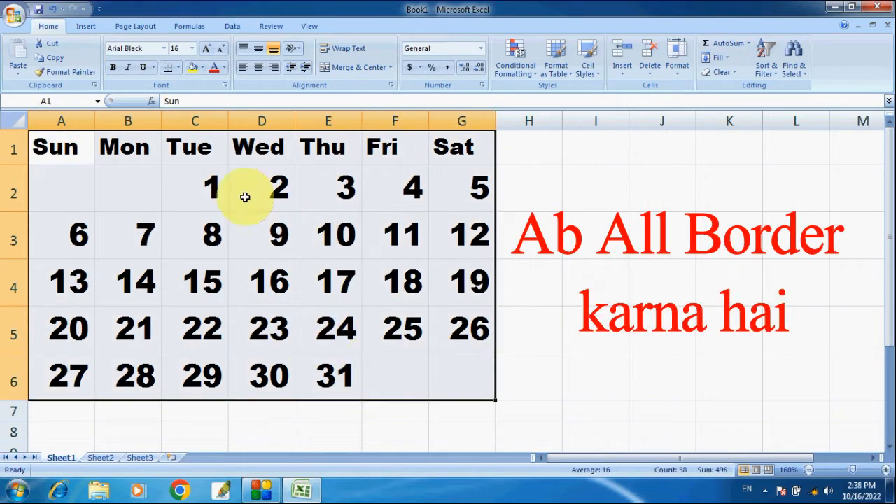
{"action": "left_click", "coordinate": [180, 67]}
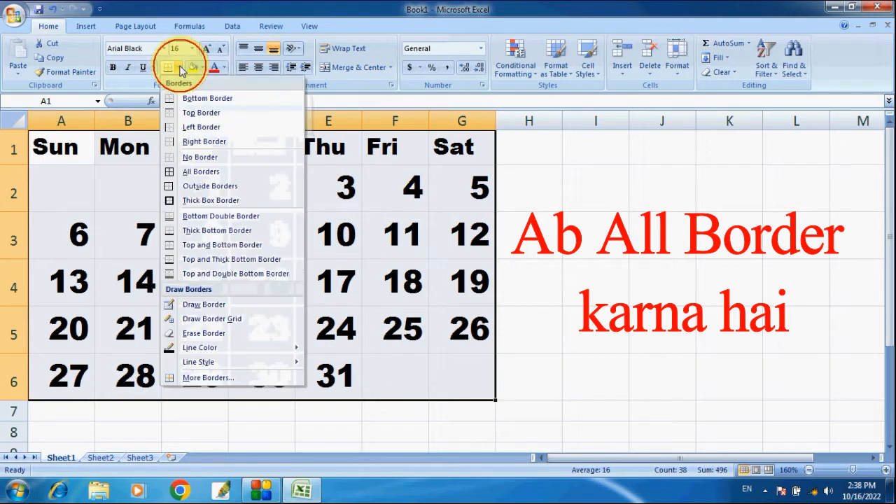
{"action": "left_click", "coordinate": [208, 174]}
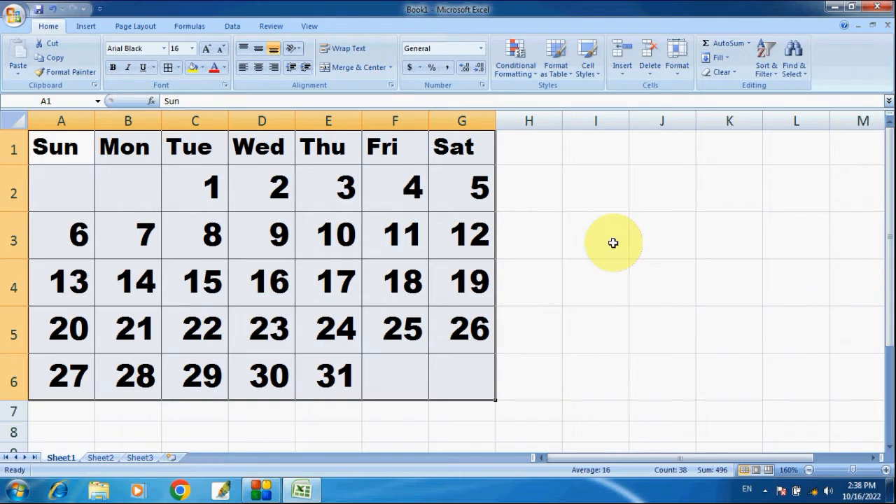
{"action": "left_click", "coordinate": [612, 242]}
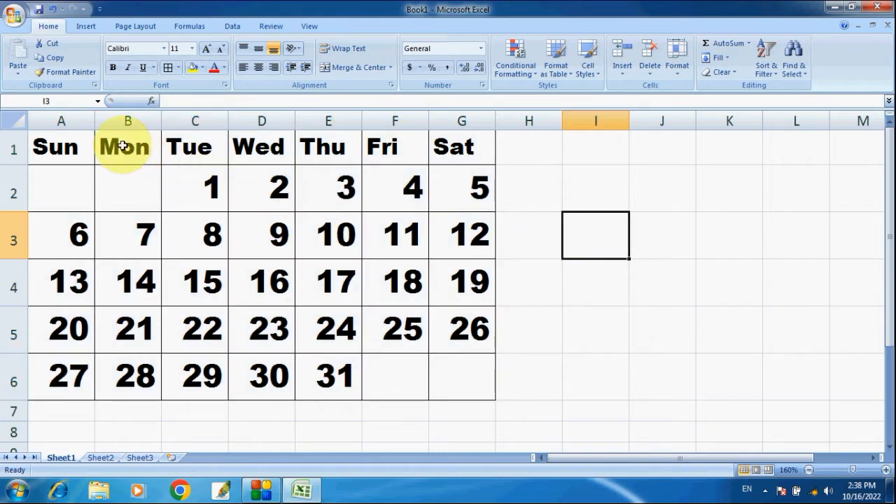
- Fill the Mon to Sat heading cells with a medium aqua blue and the Sun heading cell with red
{"action": "left_click_drag", "start_coordinate": [124, 144], "coordinate": [462, 152]}
{"action": "left_click", "coordinate": [201, 67]}
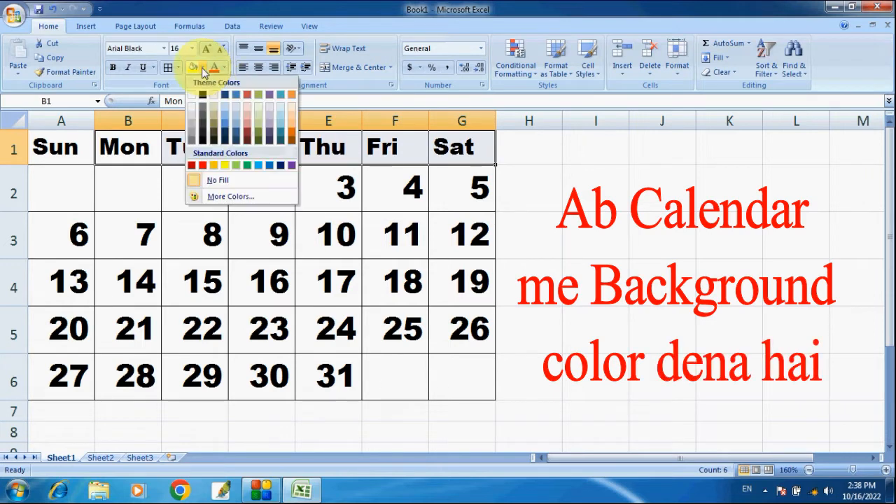
{"action": "left_click", "coordinate": [279, 131]}
{"action": "left_click", "coordinate": [66, 151]}
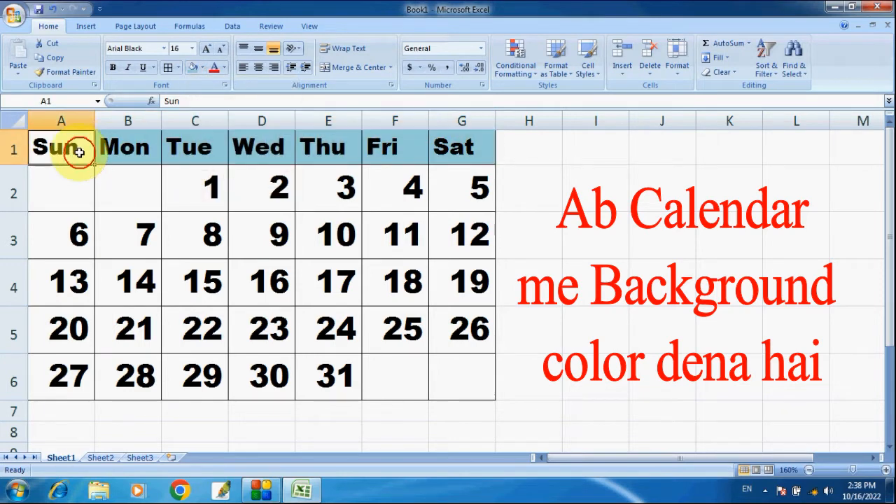
{"action": "left_click", "coordinate": [202, 67]}
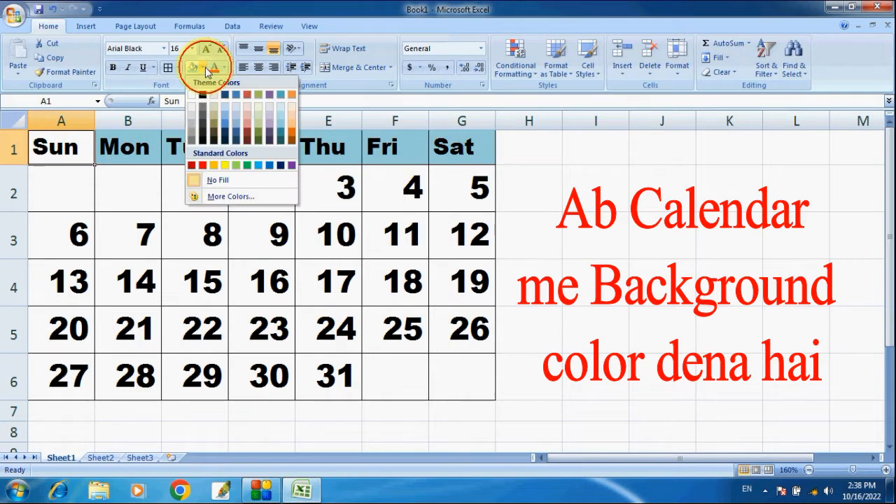
{"action": "left_click", "coordinate": [203, 165]}
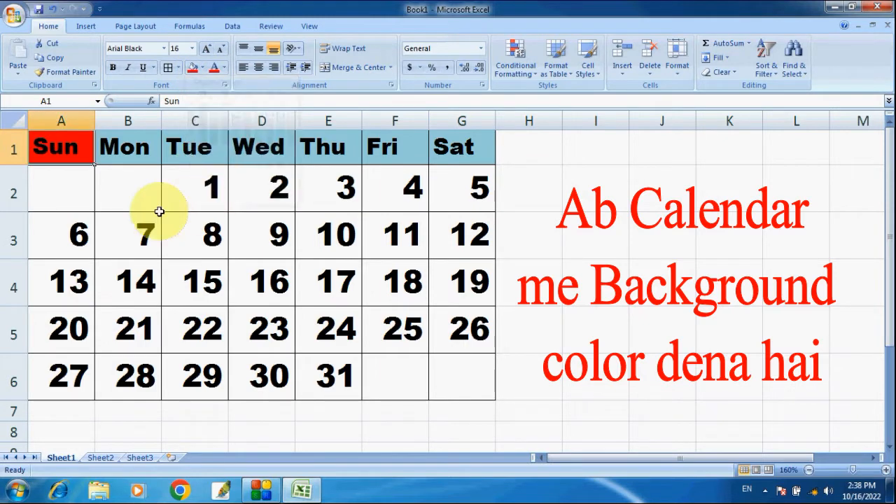
- Fill the date cells A2 to G6 with a light orange background
{"action": "left_click_drag", "start_coordinate": [65, 176], "coordinate": [450, 379]}
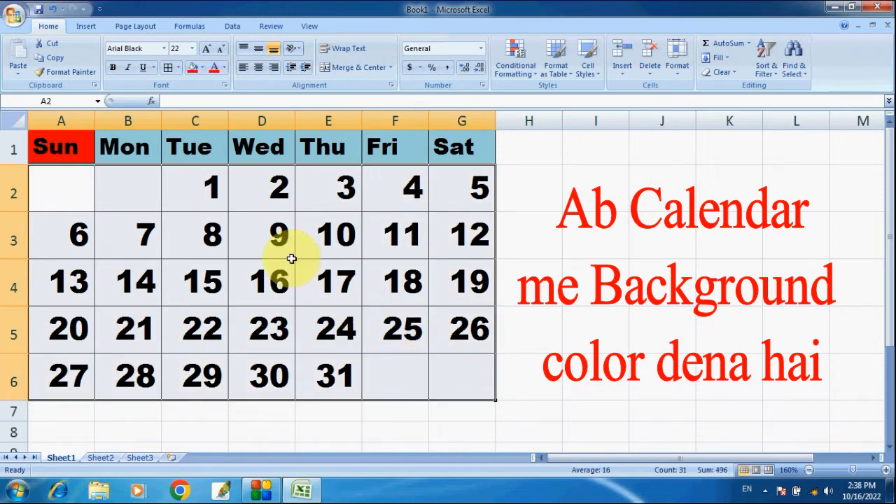
{"action": "left_click", "coordinate": [205, 66]}
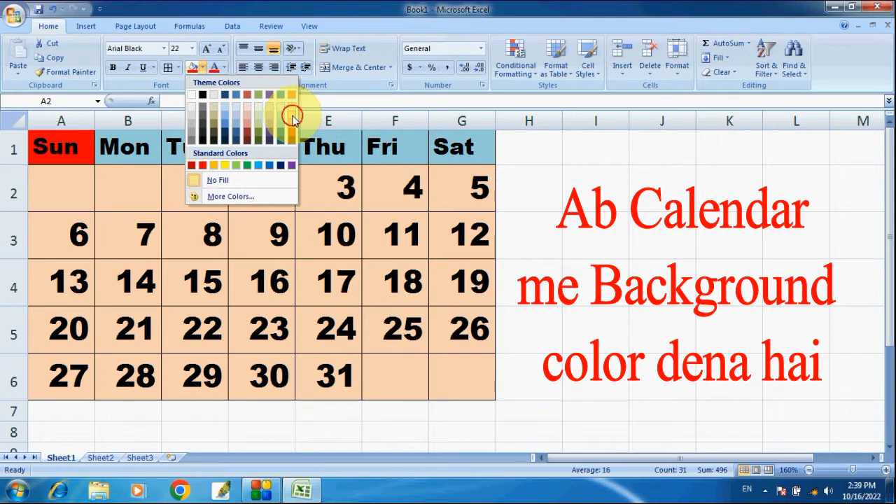
{"action": "left_click", "coordinate": [292, 117]}
{"action": "left_click", "coordinate": [583, 236]}
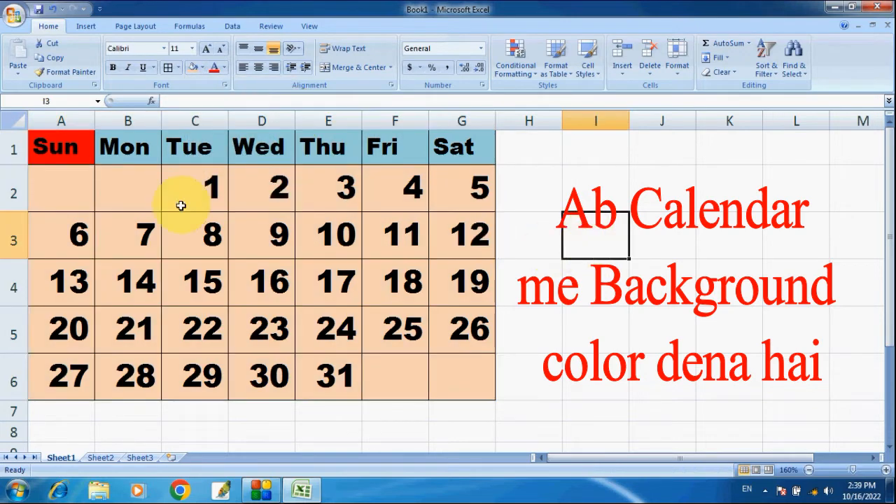
- Color the Sunday dates 6, 13, 20 and 27 in A3 to A6 with red text
{"action": "left_click_drag", "start_coordinate": [72, 228], "coordinate": [76, 368]}
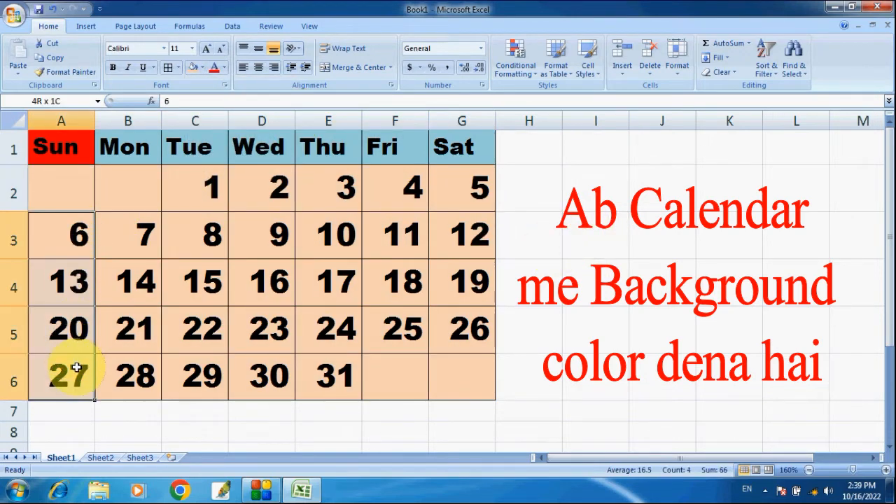
{"action": "left_click", "coordinate": [215, 70]}
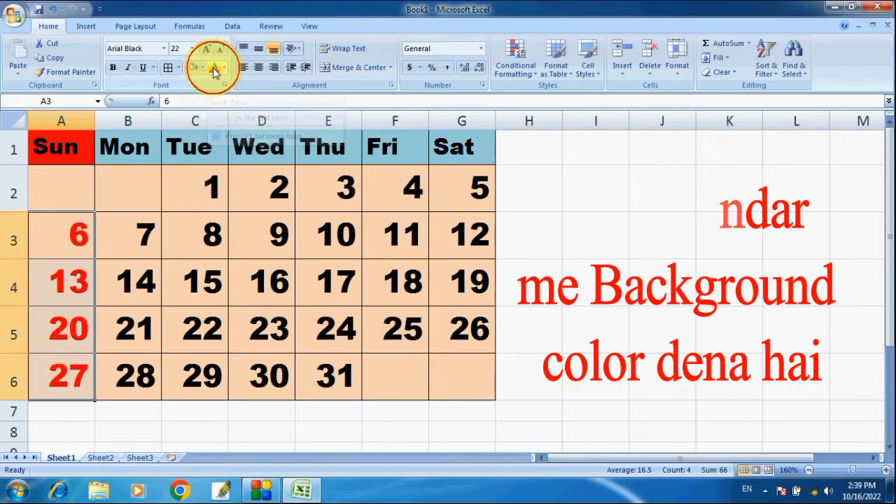
{"action": "left_click", "coordinate": [546, 185]}
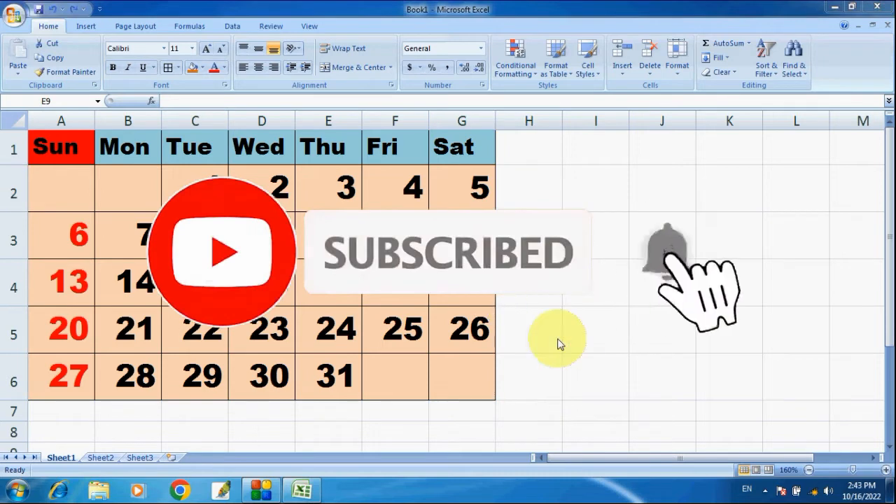
- Insert an entire row above the weekday headings
{"action": "left_click", "coordinate": [244, 145]}
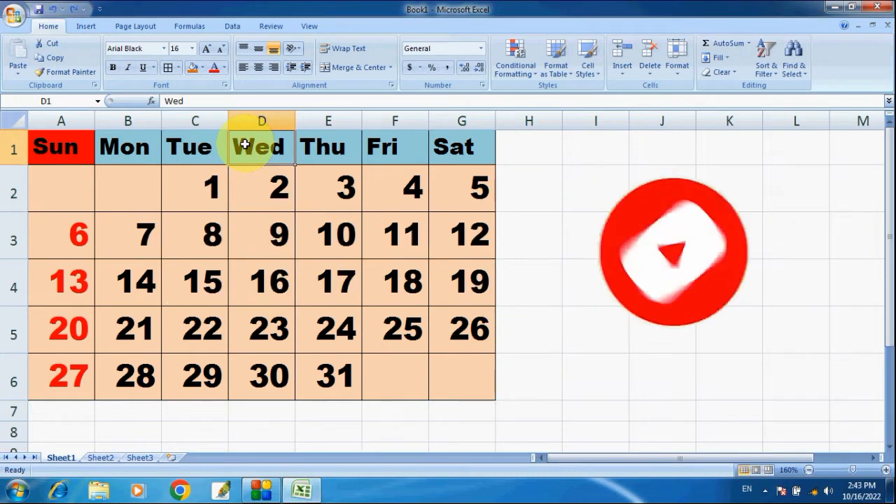
{"action": "right_click", "coordinate": [246, 146]}
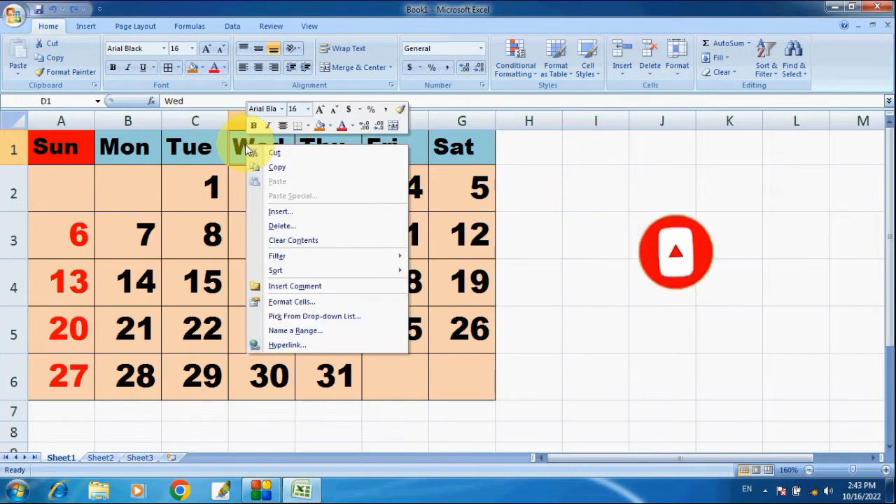
{"action": "left_click", "coordinate": [297, 213]}
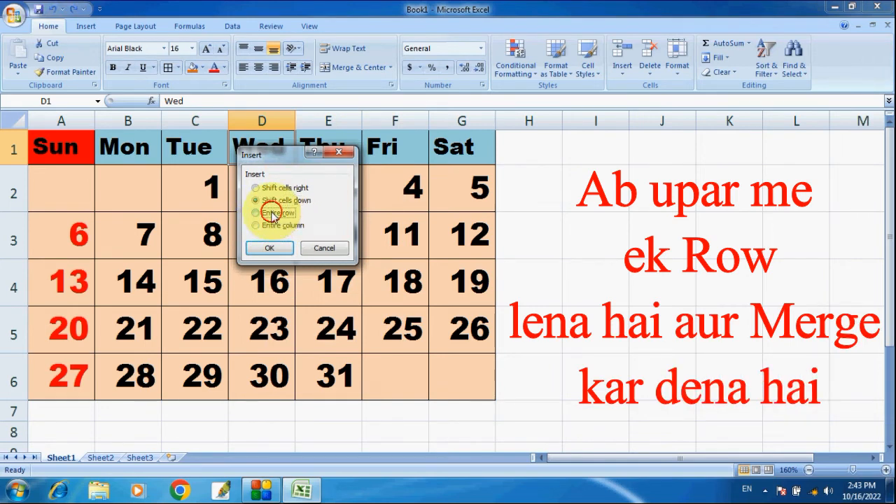
{"action": "left_click", "coordinate": [273, 214]}
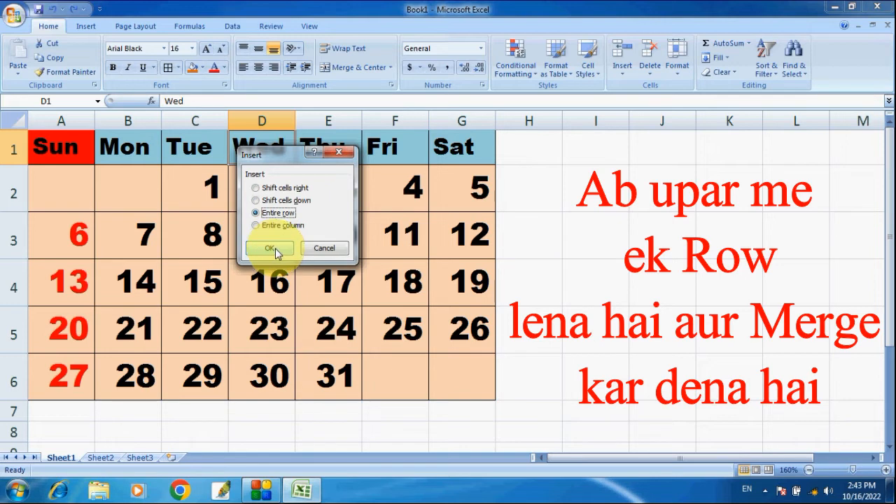
{"action": "left_click", "coordinate": [273, 249]}
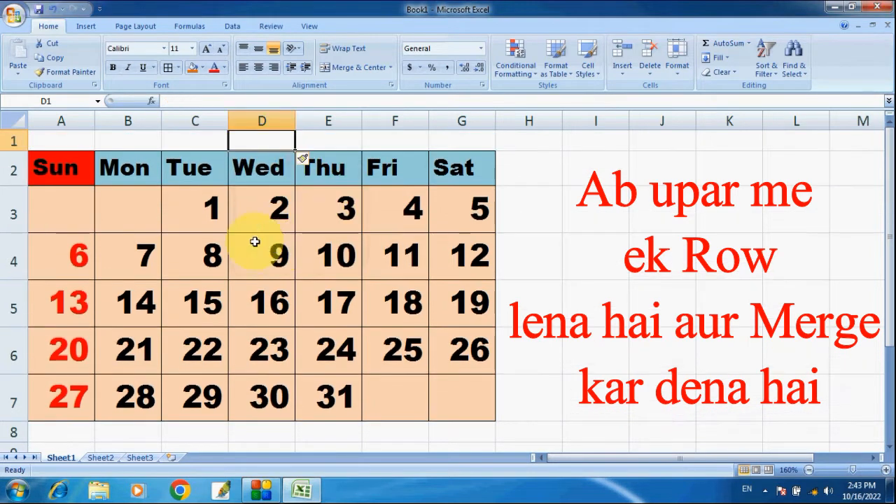
- Apply All Borders to cells A1 to G1 in the empty row above the headings
{"action": "left_click", "coordinate": [62, 141]}
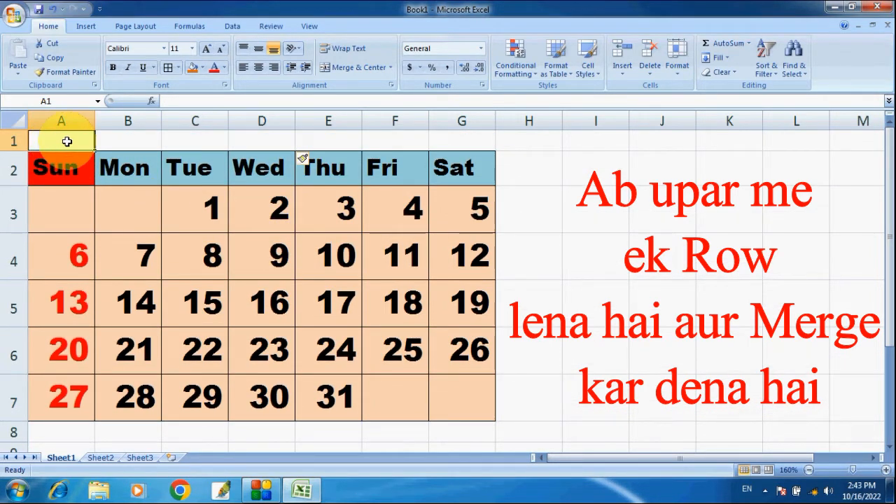
{"action": "left_click_drag", "start_coordinate": [67, 141], "coordinate": [449, 142]}
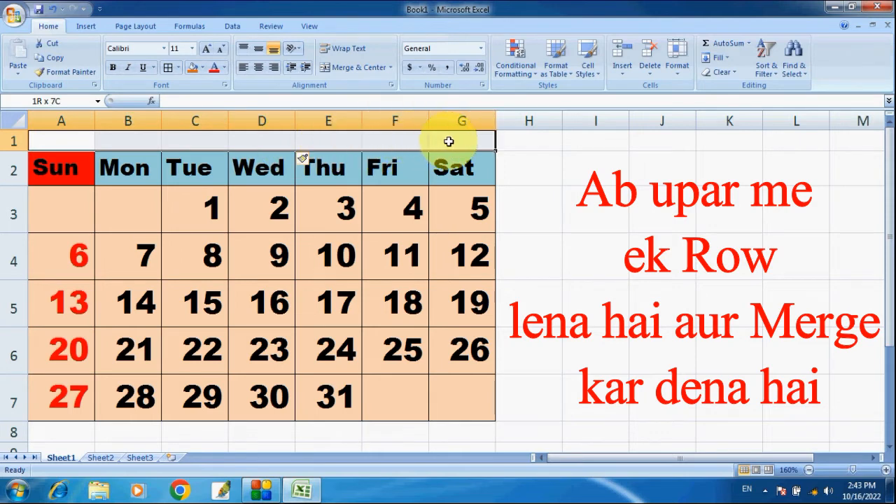
{"action": "left_click", "coordinate": [179, 70]}
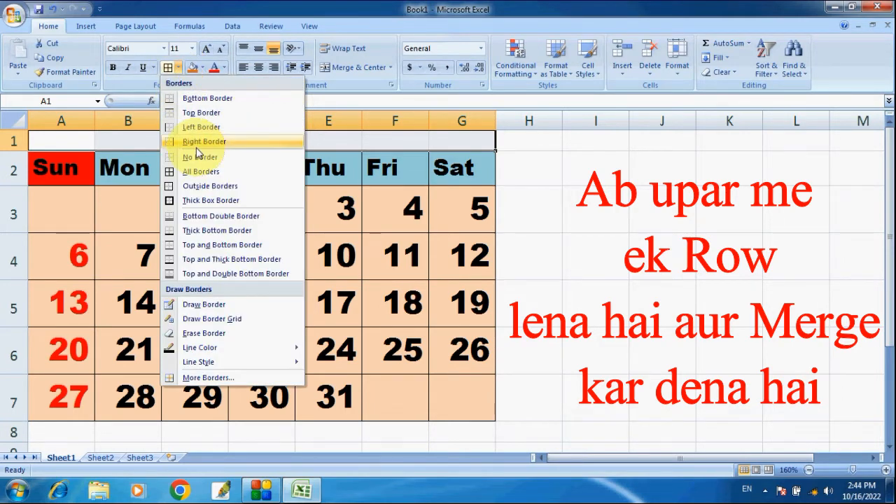
{"action": "left_click", "coordinate": [209, 175]}
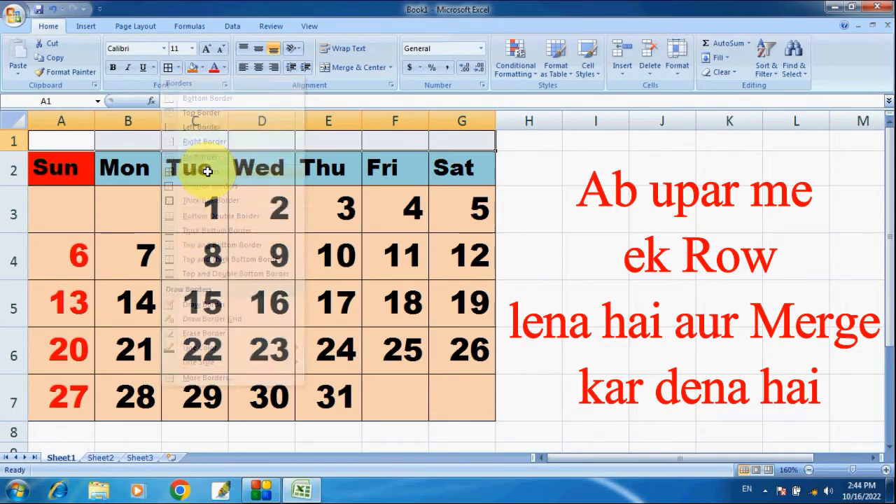
- Merge and center cells A1 to G1 above the weekday headings
{"action": "left_click", "coordinate": [534, 226]}
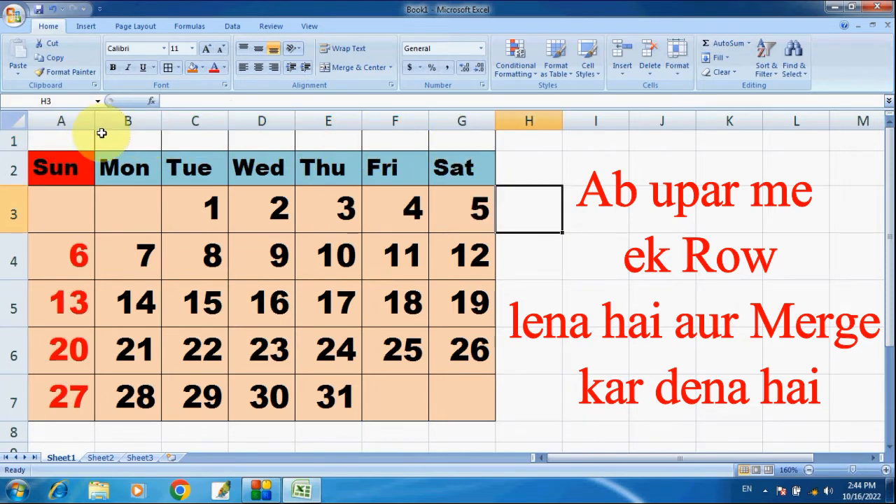
{"action": "left_click_drag", "start_coordinate": [66, 136], "coordinate": [464, 145]}
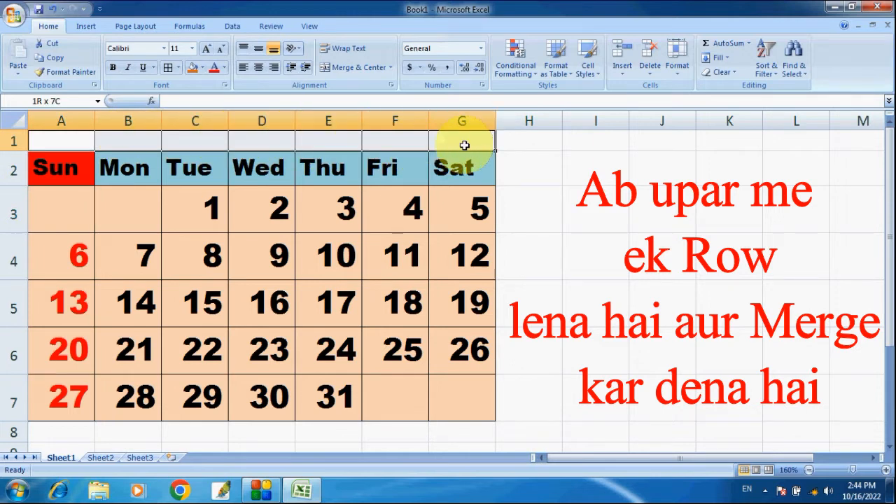
{"action": "left_click", "coordinate": [350, 73]}
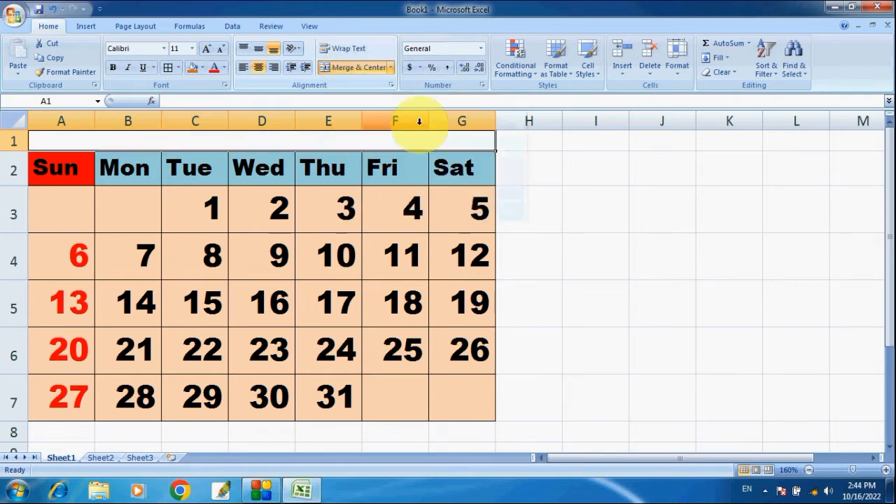
{"action": "left_click", "coordinate": [526, 182]}
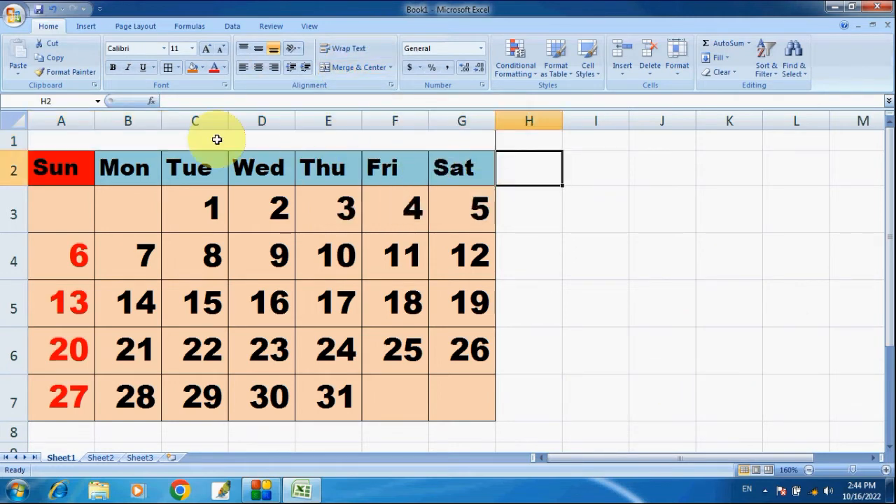
- Enter MARCH as the month title in the merged cell above the weekday headings
{"action": "left_click", "coordinate": [269, 141]}
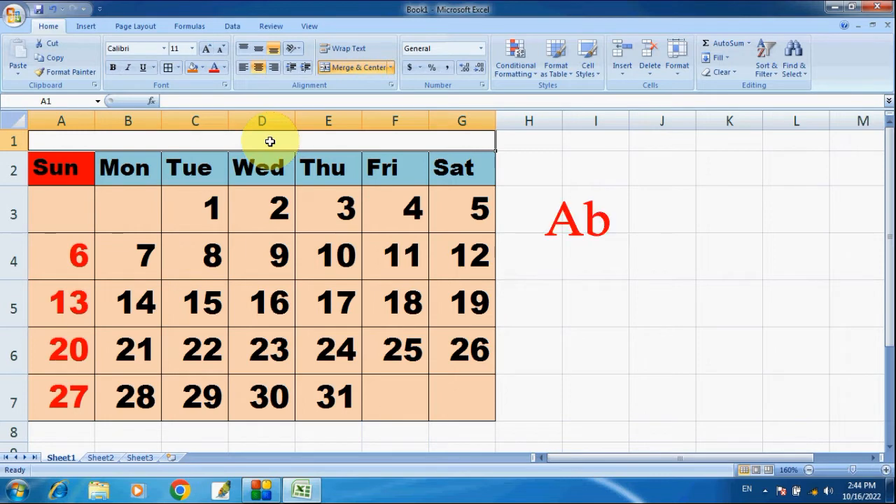
{"action": "type", "text": "MARCH"}
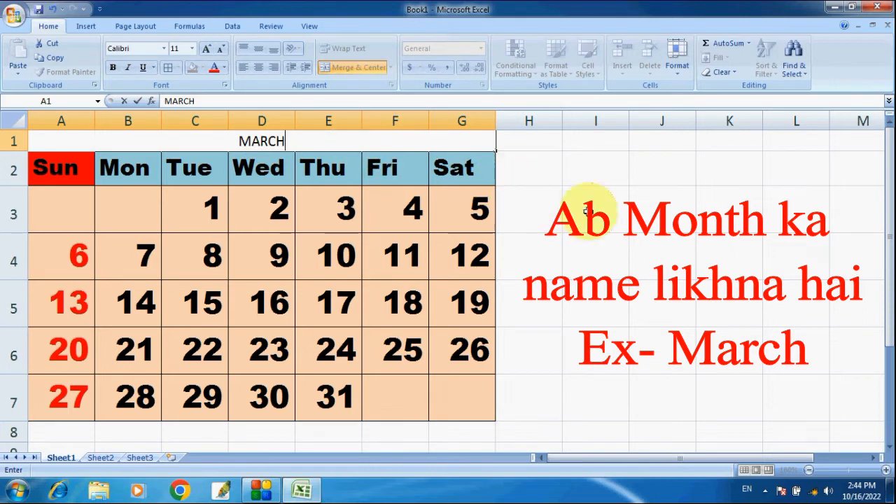
{"action": "left_click", "coordinate": [527, 204]}
- Format the MARCH title in Arial Black at font size 14
{"action": "left_click", "coordinate": [300, 144]}
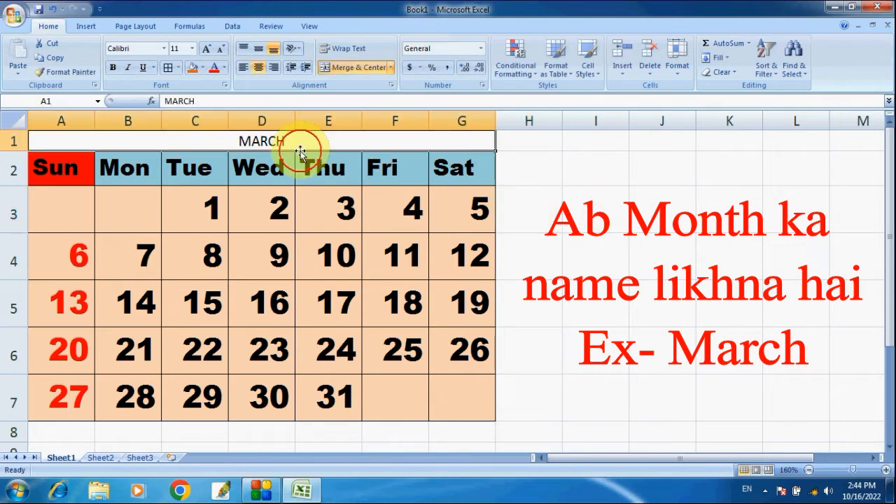
{"action": "left_click", "coordinate": [163, 47]}
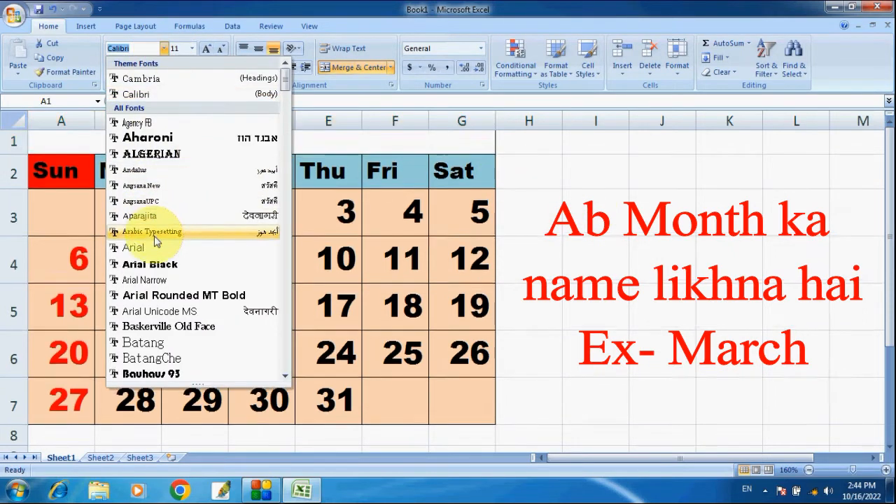
{"action": "left_click", "coordinate": [161, 266]}
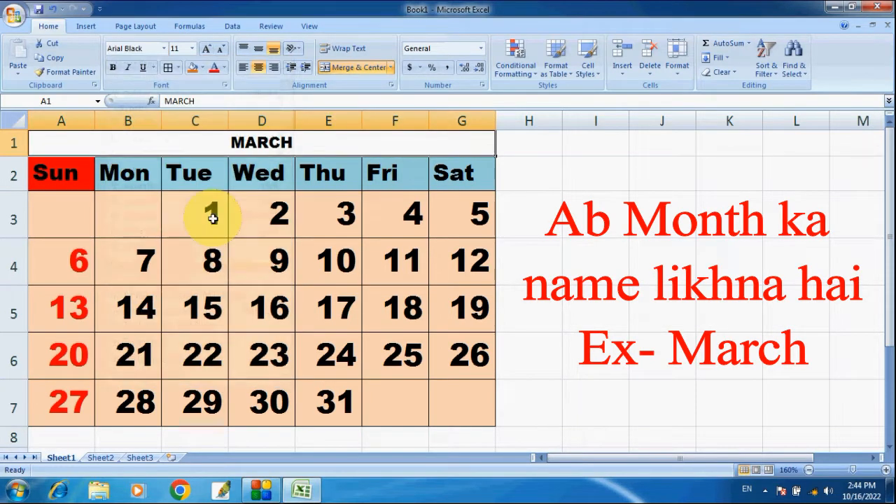
{"action": "left_click", "coordinate": [193, 51]}
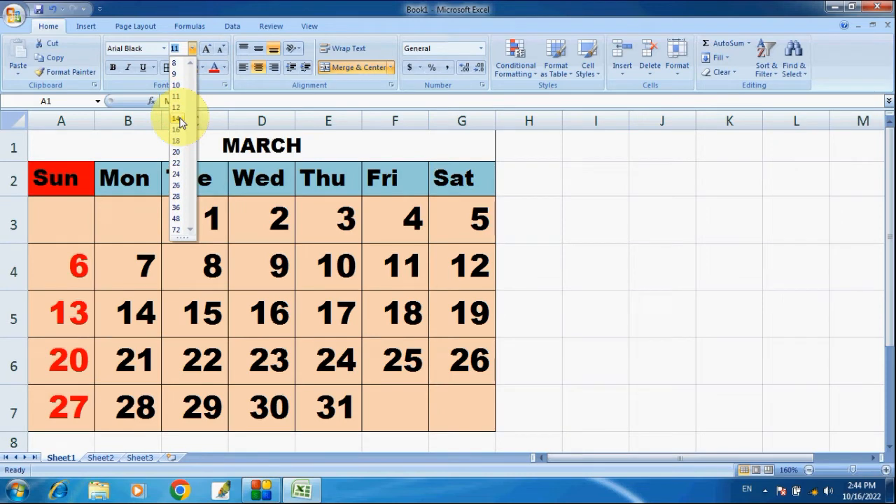
{"action": "left_click", "coordinate": [179, 122]}
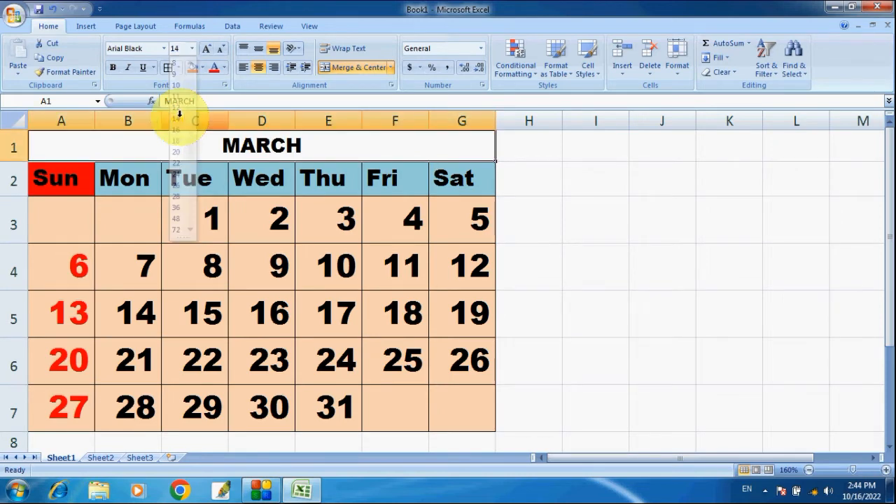
- Fill the MARCH title cell with a dark orange background
{"action": "left_click", "coordinate": [204, 68]}
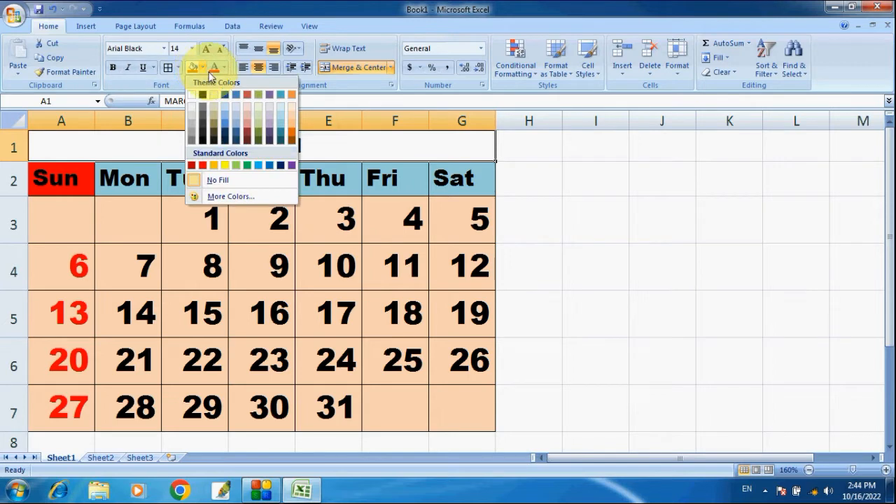
{"action": "left_click", "coordinate": [290, 130]}
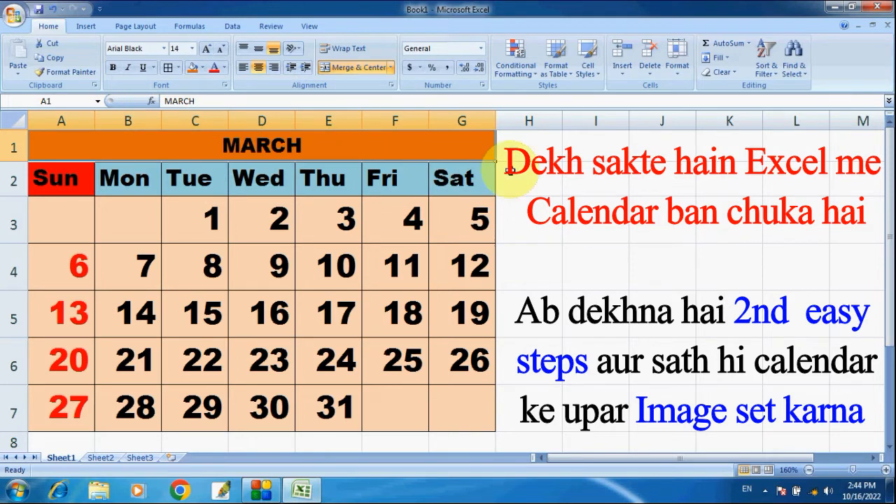
{"action": "left_click", "coordinate": [534, 173]}
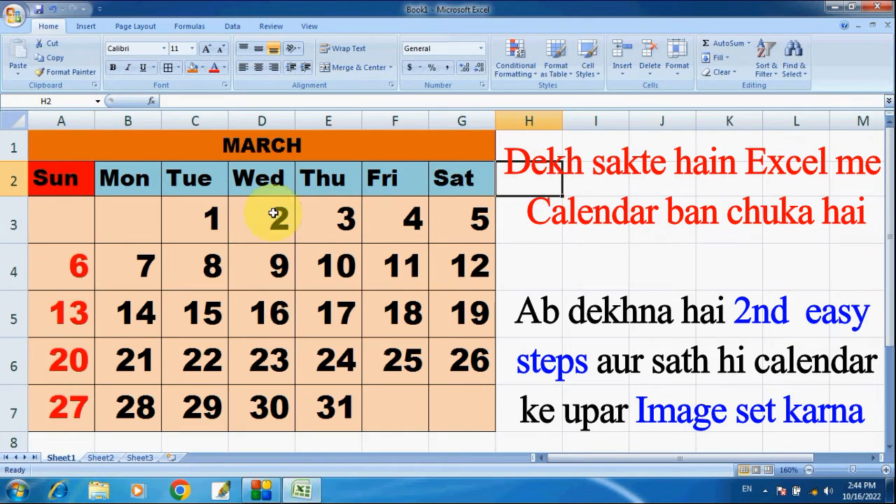
- Change the MARCH title's text color to white
{"action": "left_click", "coordinate": [282, 144]}
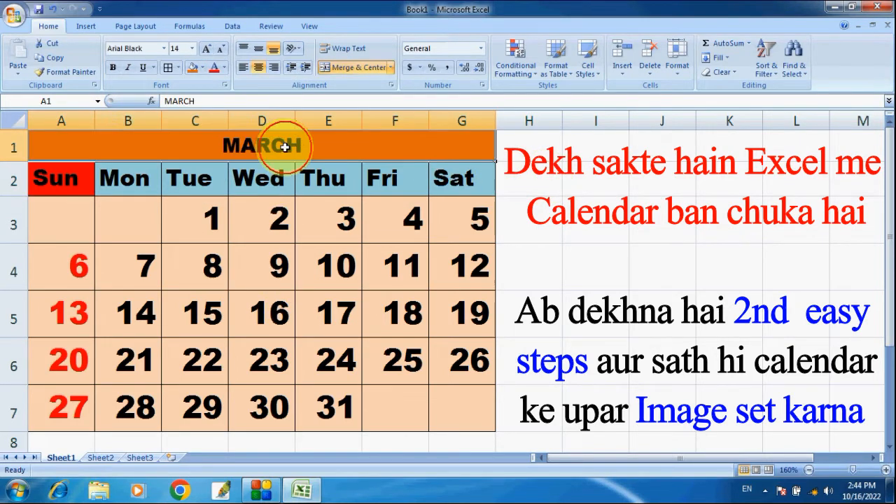
{"action": "left_click", "coordinate": [224, 67]}
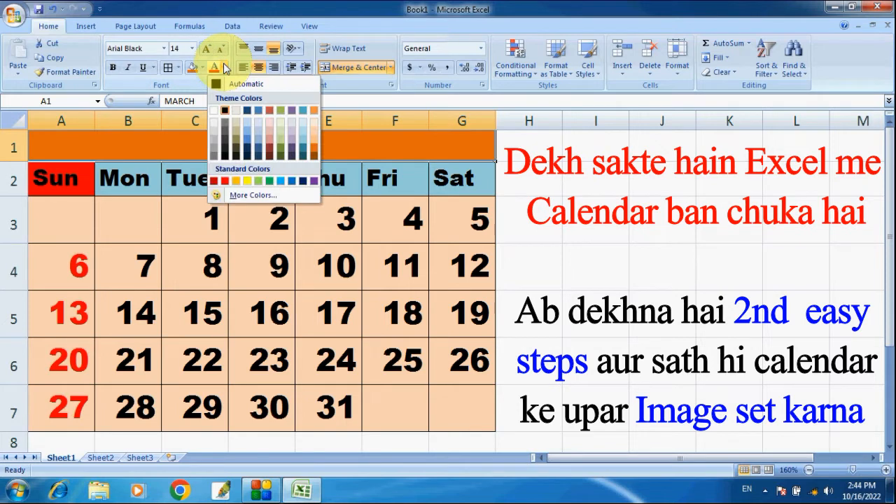
{"action": "left_click", "coordinate": [223, 110]}
{"action": "left_click", "coordinate": [526, 197]}
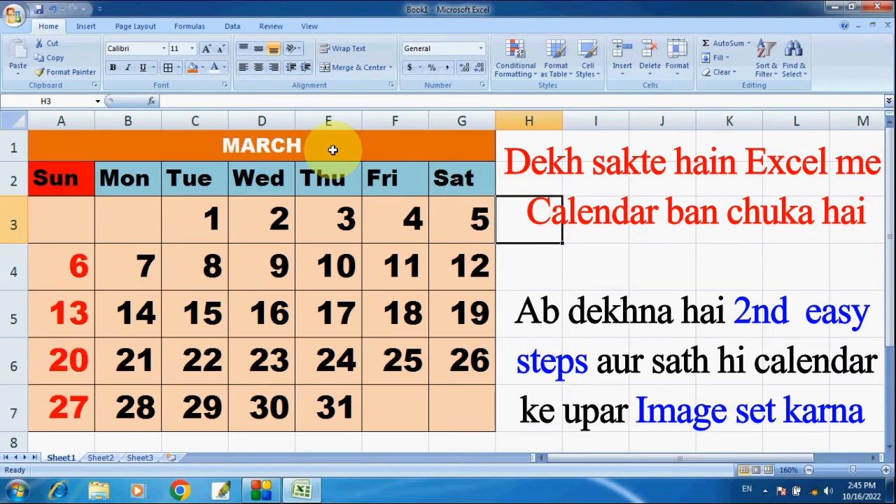
- Fill the MARCH title cell with the darkest orange-brown theme shade
{"action": "left_click", "coordinate": [332, 147]}
{"action": "left_click", "coordinate": [203, 68]}
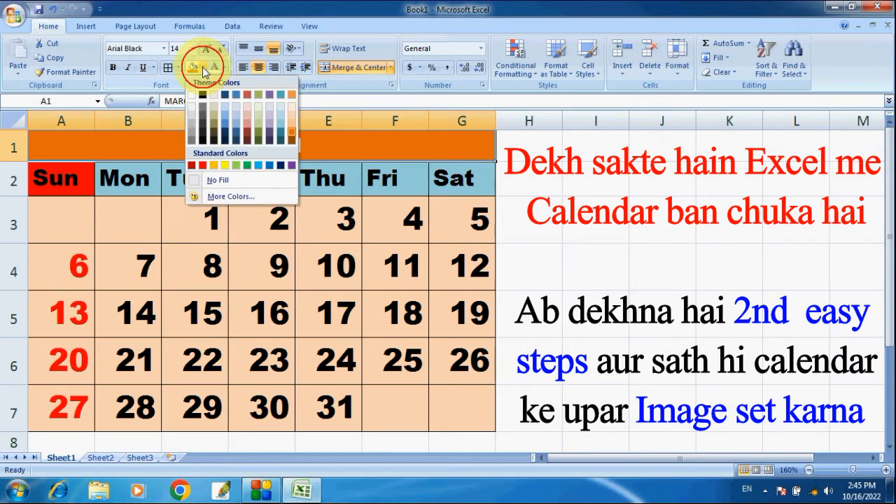
{"action": "left_click", "coordinate": [292, 138]}
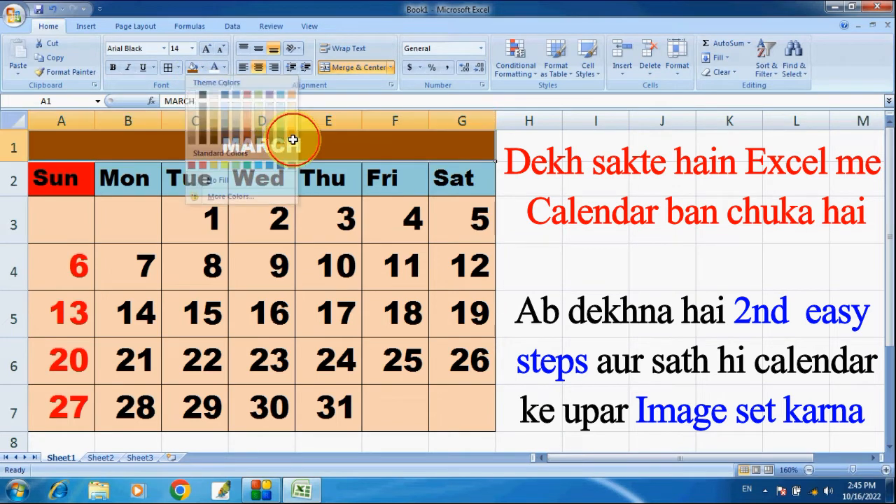
{"action": "left_click", "coordinate": [595, 211]}
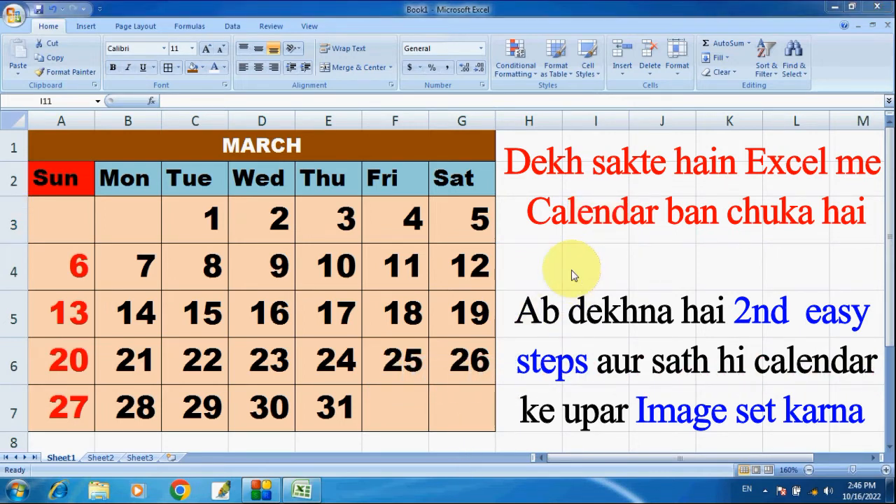
- Switch to the empty Sheet2 and set its zoom to 170%
{"action": "left_click", "coordinate": [100, 460]}
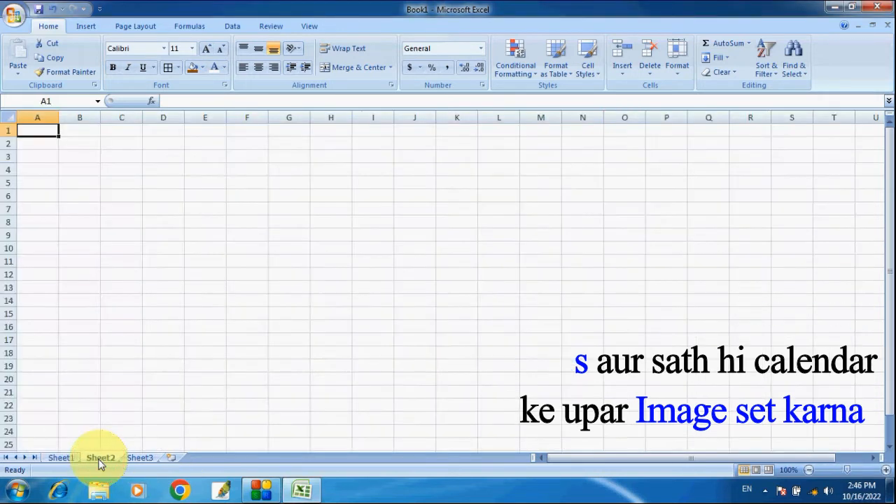
{"action": "left_click", "coordinate": [886, 473]}
{"action": "left_click", "coordinate": [886, 473]}
{"action": "left_click", "coordinate": [885, 473]}
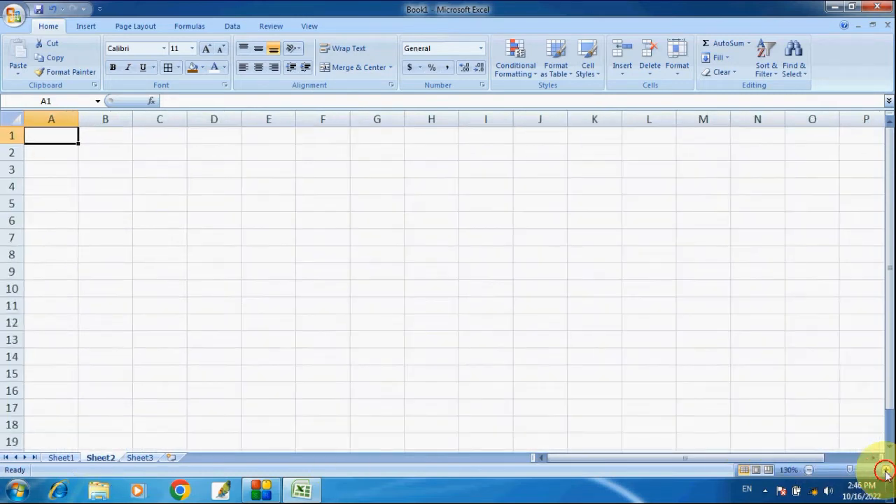
{"action": "left_click", "coordinate": [886, 473]}
{"action": "left_click", "coordinate": [885, 473]}
{"action": "left_click", "coordinate": [886, 473]}
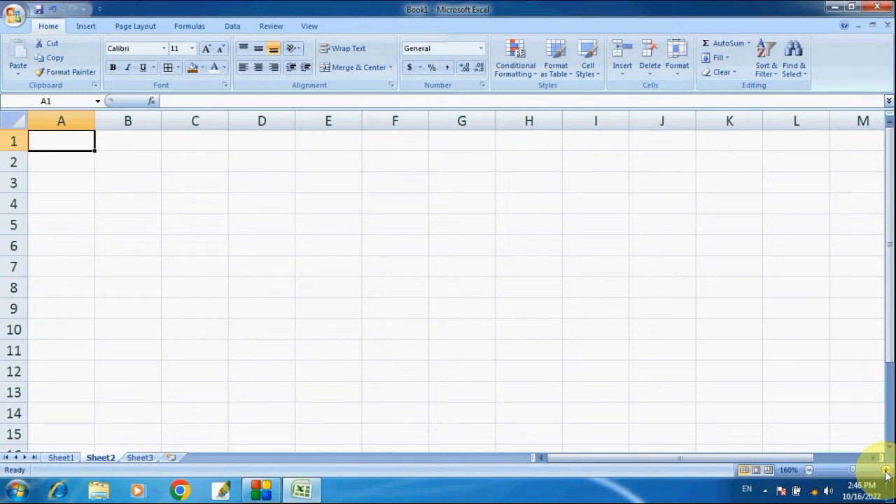
{"action": "left_click", "coordinate": [885, 473]}
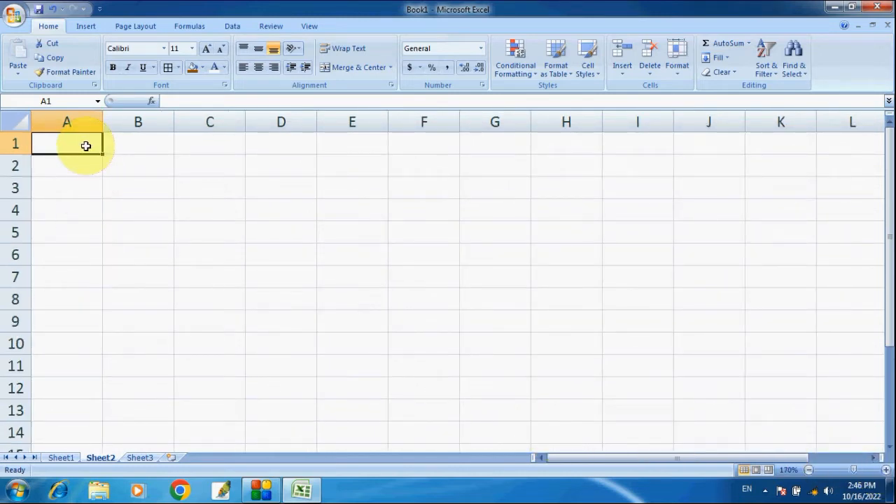
- Enter Sun in A1 and auto-fill the weekday headings across row 1 through Sat in G1
{"action": "left_click", "coordinate": [126, 164]}
{"action": "left_click", "coordinate": [82, 144]}
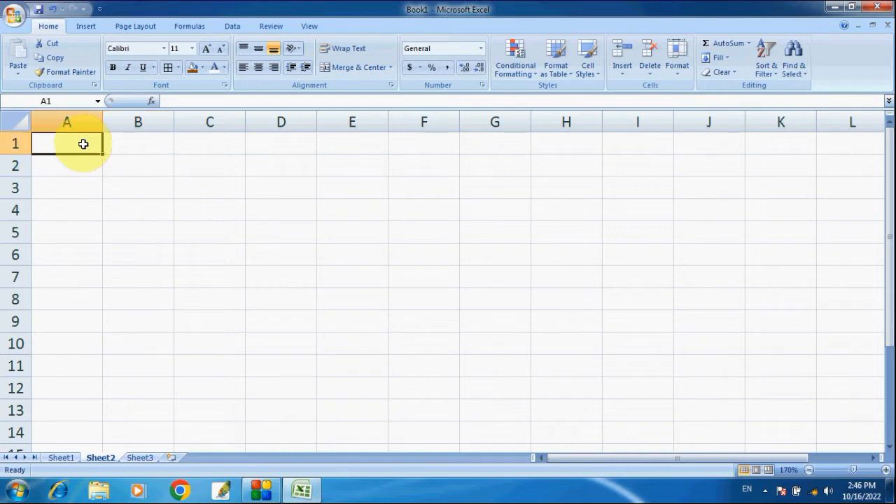
{"action": "type", "text": "Sun"}
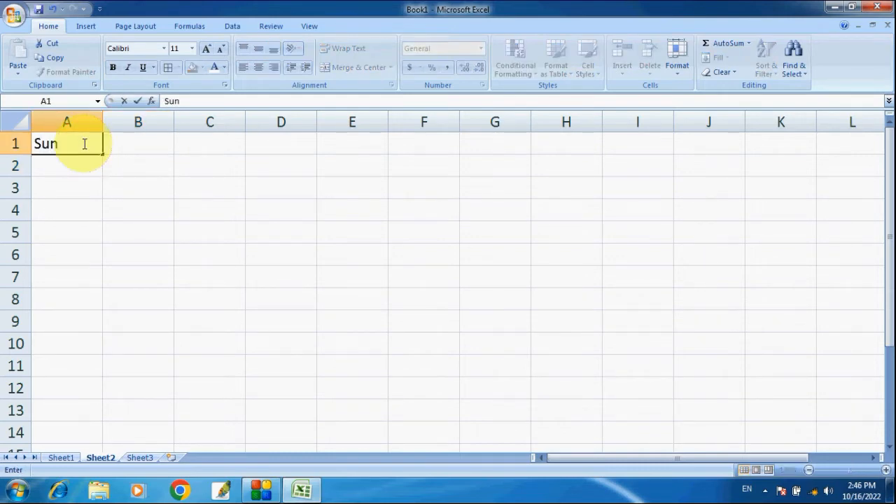
{"action": "left_click", "coordinate": [297, 203]}
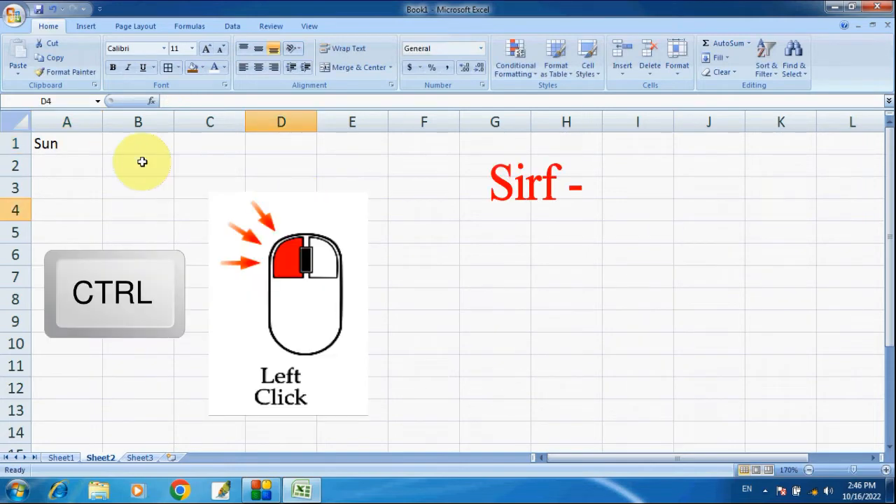
{"action": "left_click", "coordinate": [76, 144]}
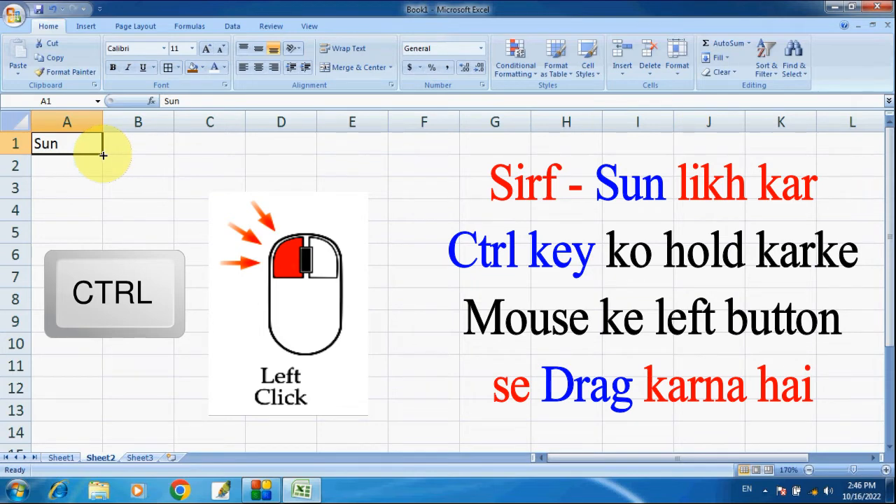
{"action": "left_click_drag", "start_coordinate": [103, 154], "coordinate": [541, 157]}
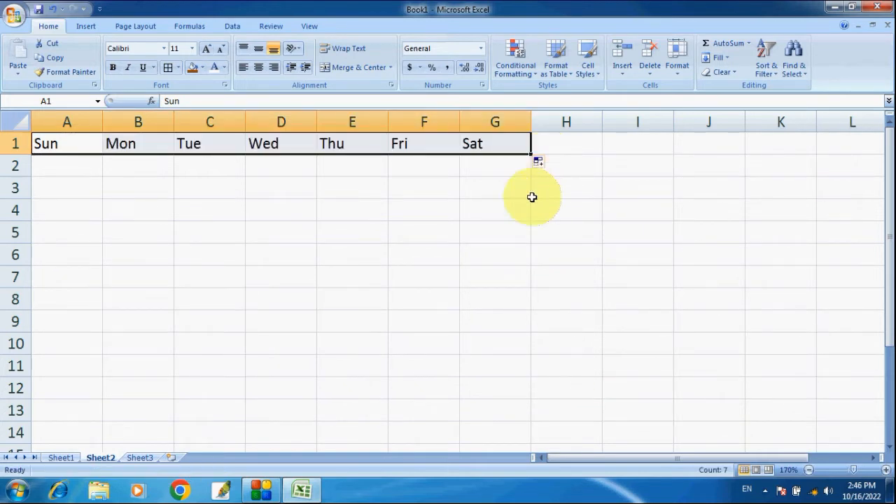
- Enter 1 in C2 under Tue and auto-fill the dates as a series up to 5 in G2
{"action": "left_click", "coordinate": [200, 164]}
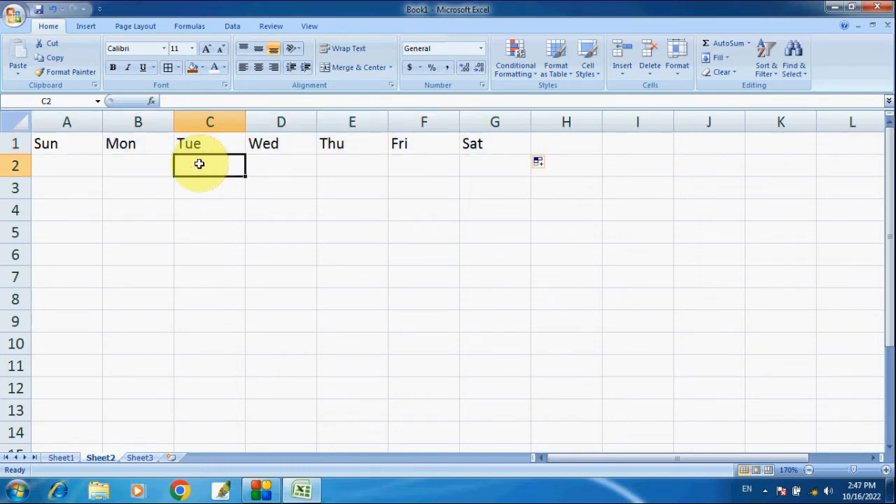
{"action": "type", "text": "1"}
{"action": "left_click", "coordinate": [638, 254]}
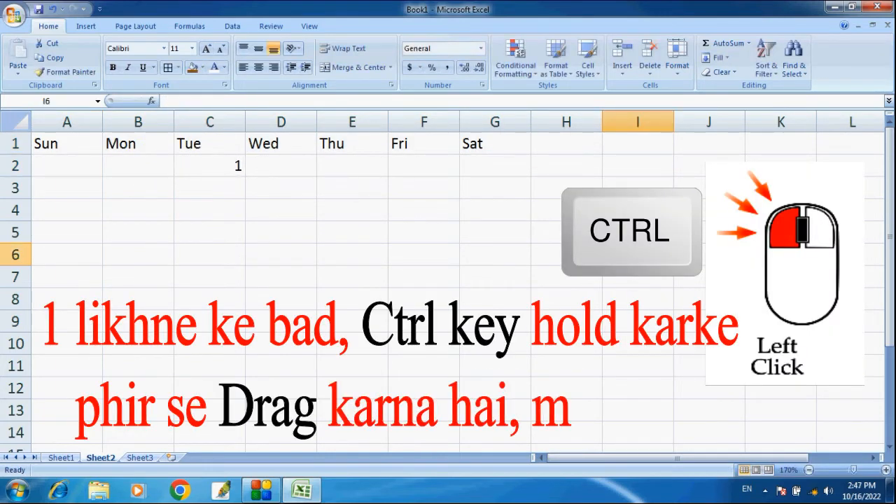
{"action": "left_click", "coordinate": [234, 168]}
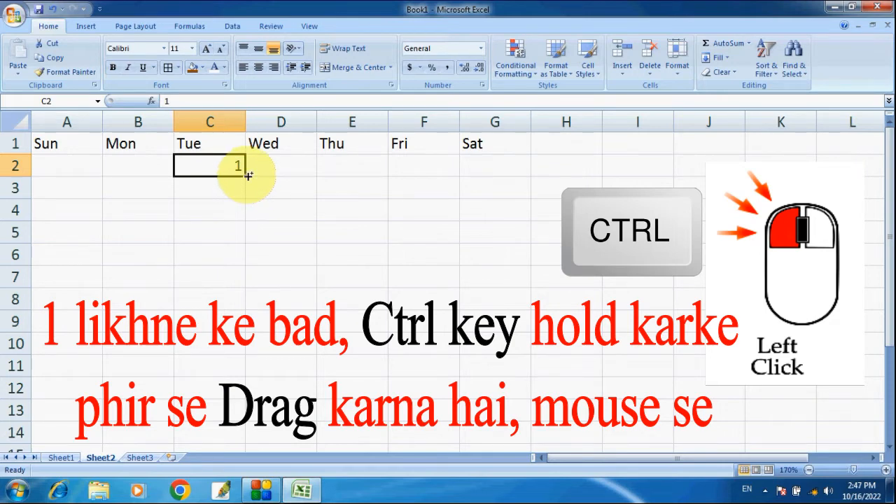
{"action": "left_click_drag", "start_coordinate": [249, 175], "coordinate": [504, 171]}
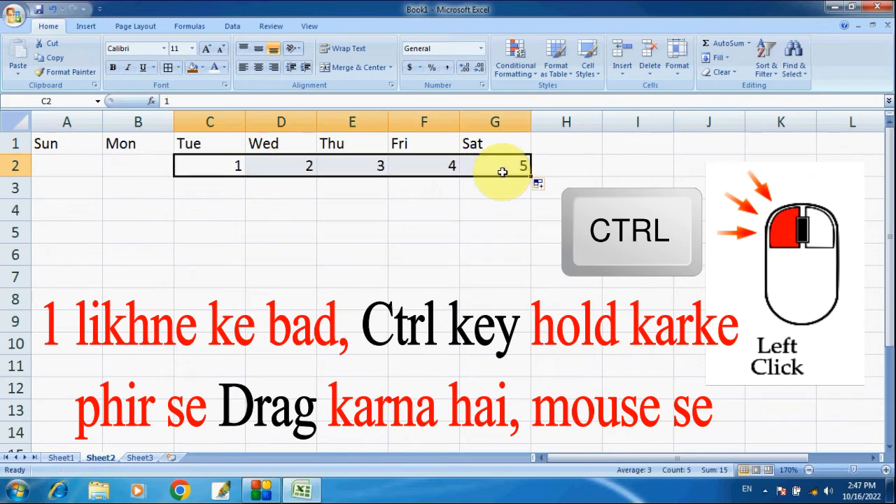
- Enter 6 in A3 under Sun and auto-fill the dates as a series up to 12 in G3
{"action": "left_click", "coordinate": [82, 192]}
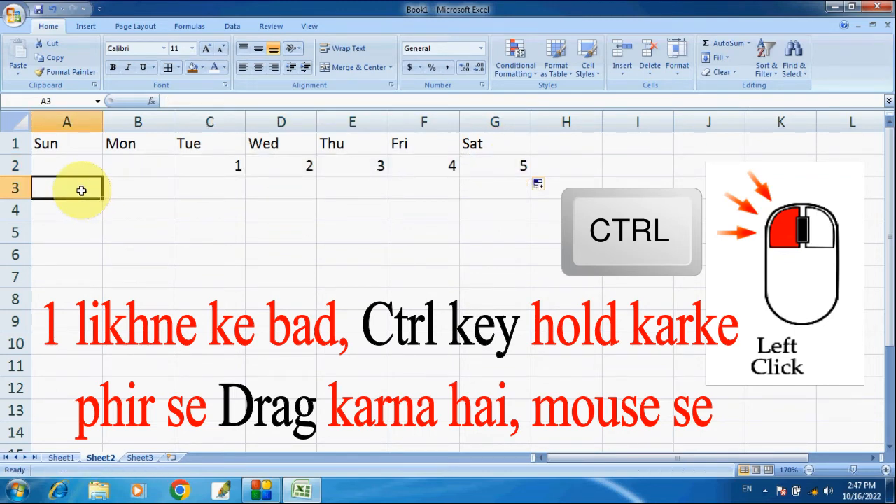
{"action": "type", "text": "6"}
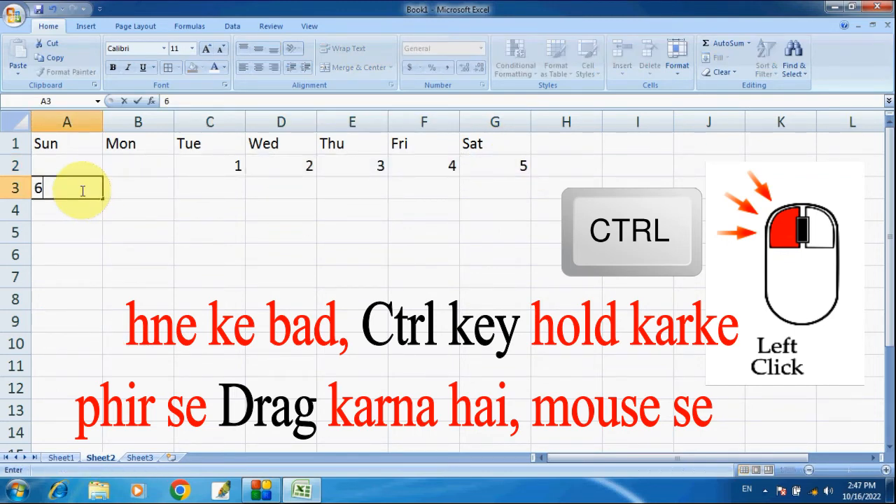
{"action": "left_click", "coordinate": [276, 294]}
{"action": "left_click", "coordinate": [81, 191]}
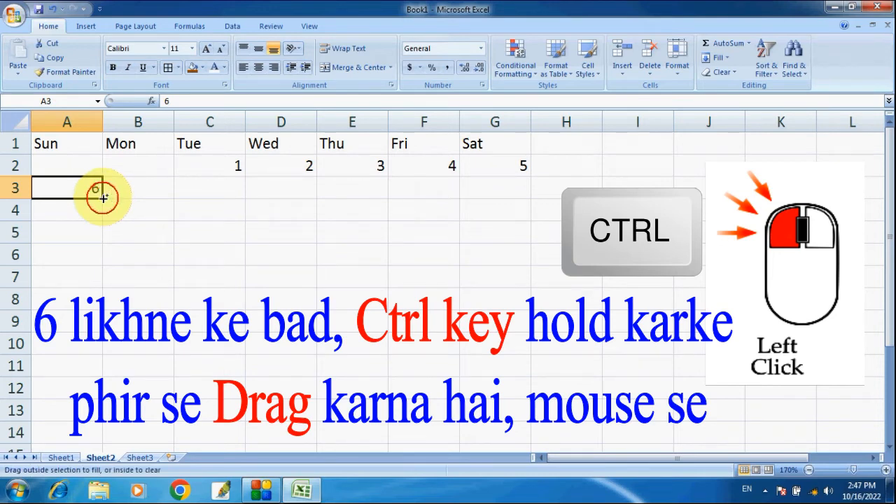
{"action": "left_click_drag", "start_coordinate": [103, 198], "coordinate": [508, 208]}
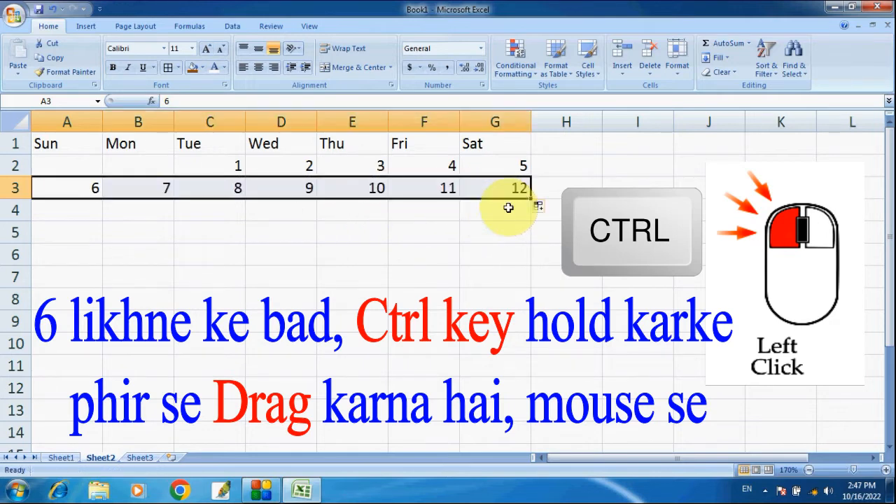
- Enter 13 in A4 and auto-fill the dates as a series up to 19 in G4
{"action": "left_click", "coordinate": [74, 216]}
{"action": "type", "text": "13"}
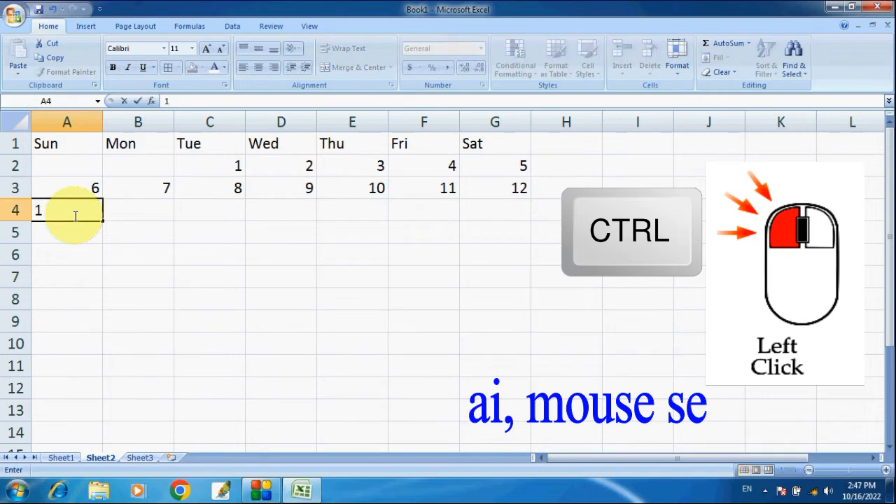
{"action": "left_click", "coordinate": [134, 239]}
{"action": "left_click", "coordinate": [79, 205]}
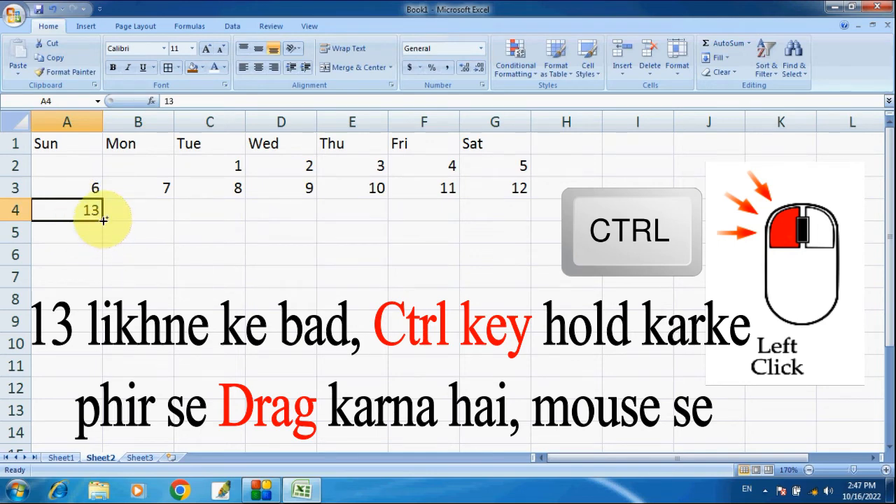
{"action": "left_click_drag", "start_coordinate": [109, 221], "coordinate": [498, 231]}
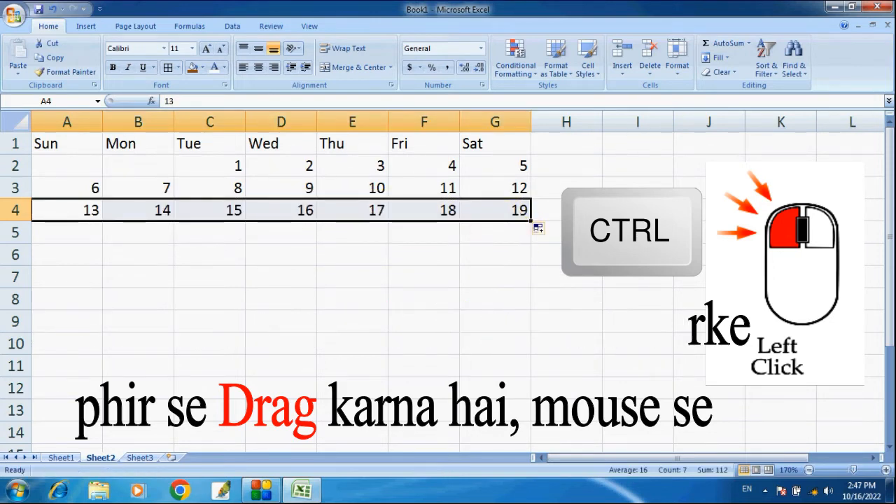
{"action": "left_click", "coordinate": [638, 232]}
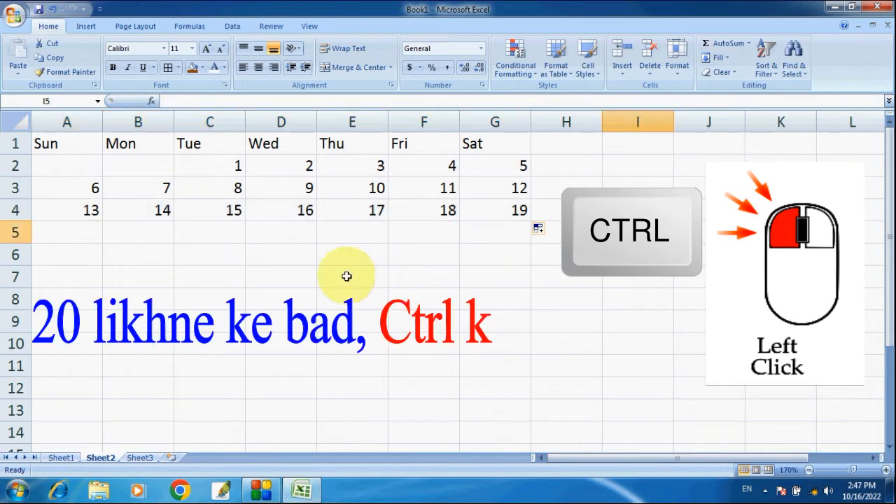
- Enter 20 in A5 and auto-fill the dates as a series up to 26 in G5
{"action": "left_click", "coordinate": [87, 230]}
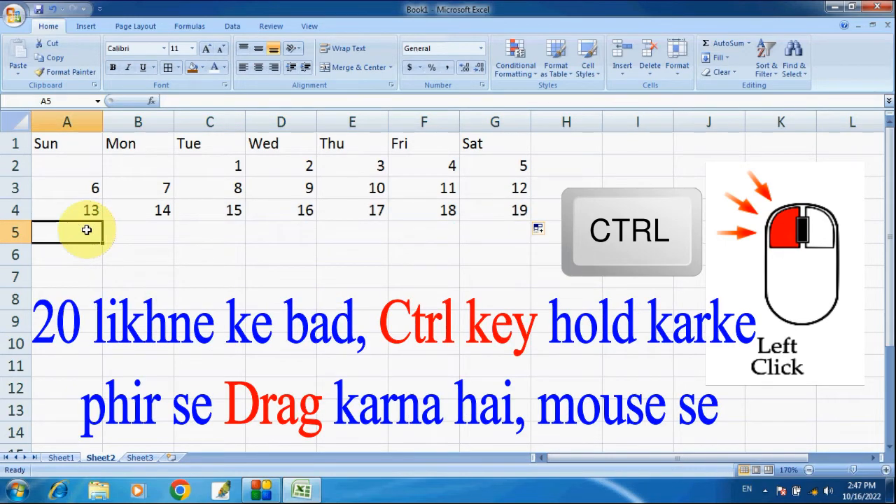
{"action": "type", "text": "20"}
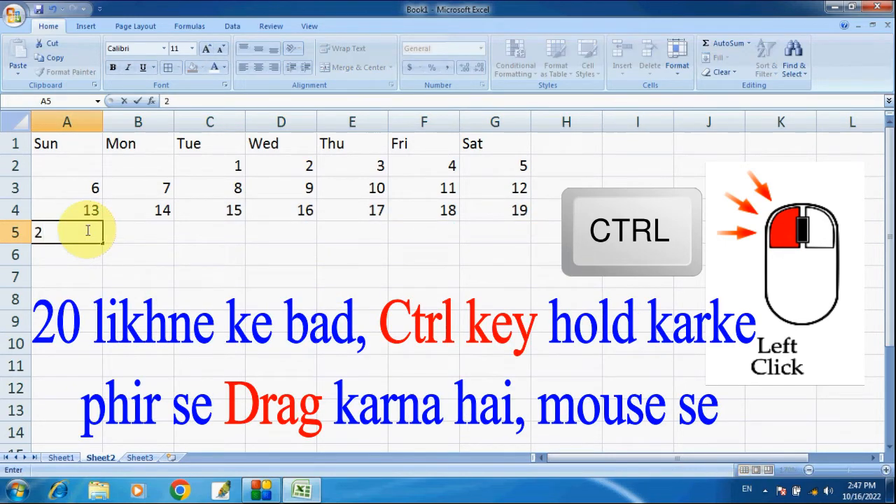
{"action": "left_click", "coordinate": [204, 279]}
{"action": "left_click", "coordinate": [82, 230]}
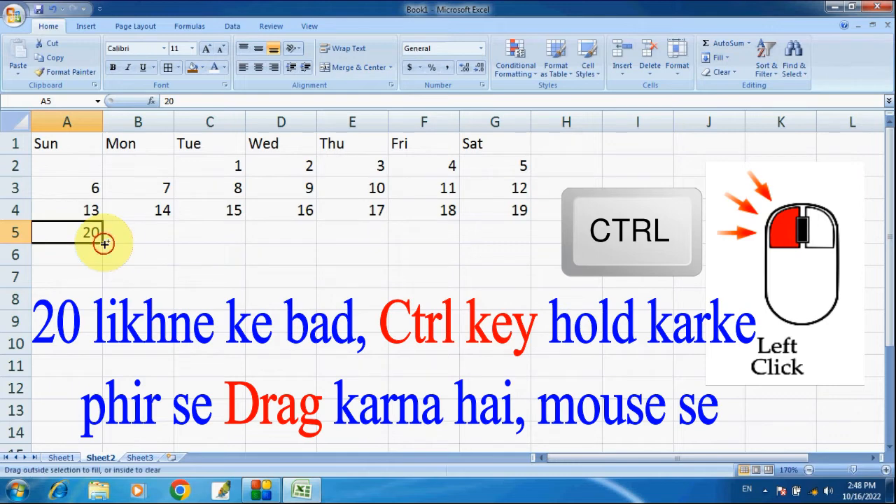
{"action": "left_click_drag", "start_coordinate": [103, 243], "coordinate": [508, 232]}
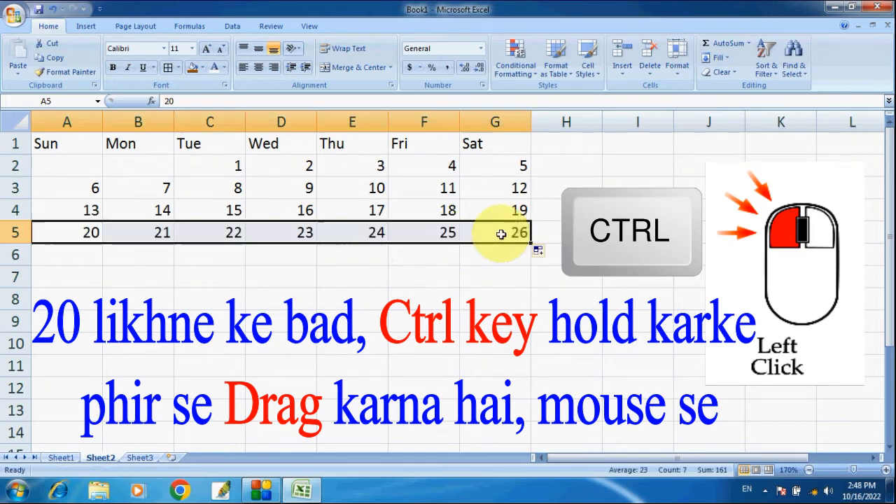
- Enter 27 in A6 and auto-fill the dates as a series up to 31 in E6
{"action": "left_click", "coordinate": [73, 257]}
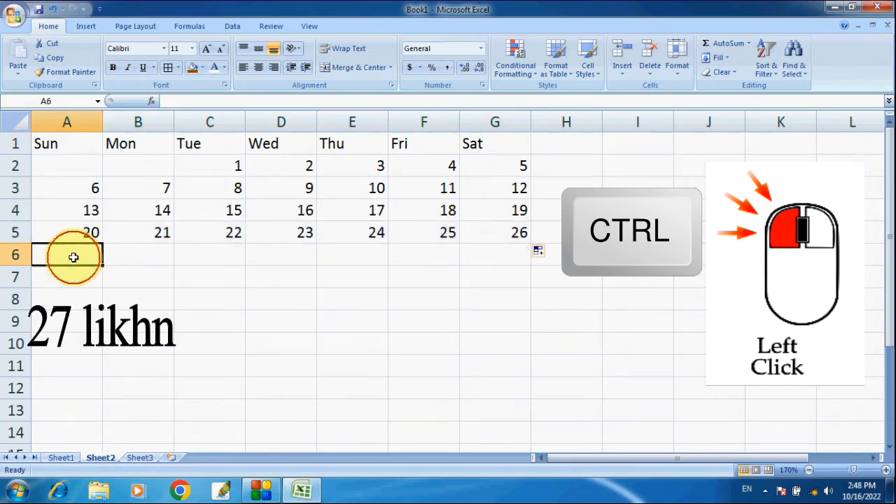
{"action": "type", "text": "27"}
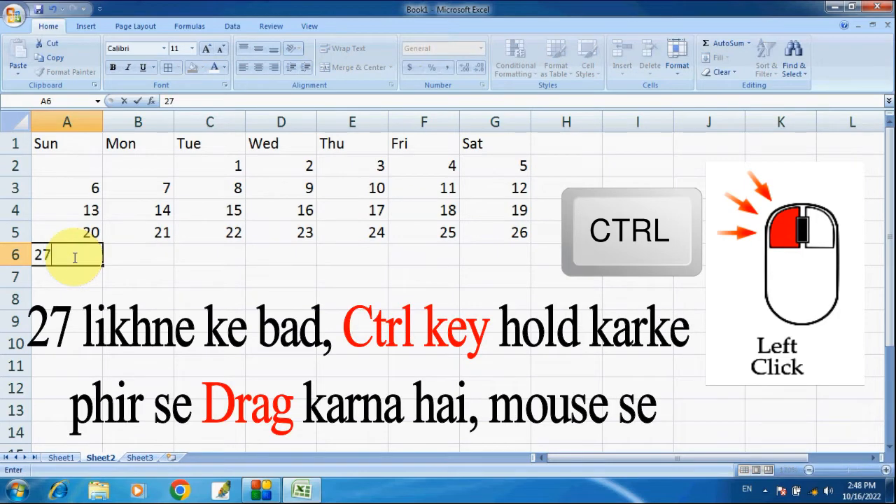
{"action": "left_click", "coordinate": [120, 298]}
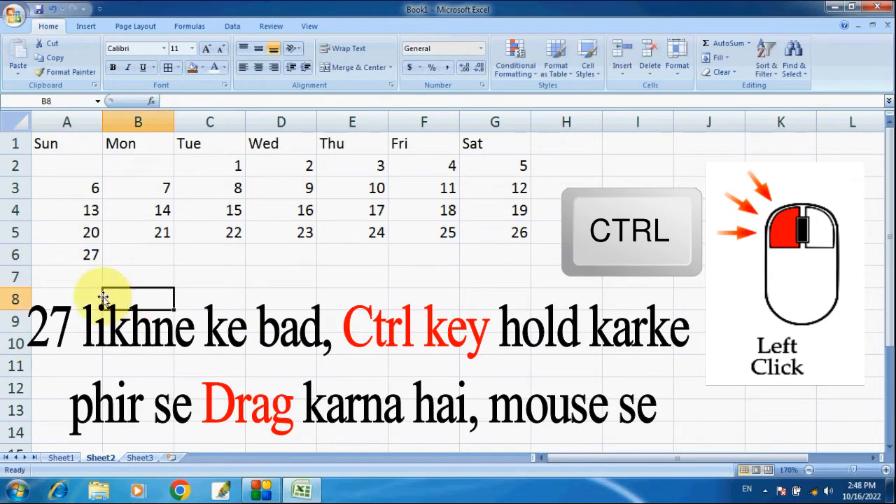
{"action": "left_click", "coordinate": [86, 252]}
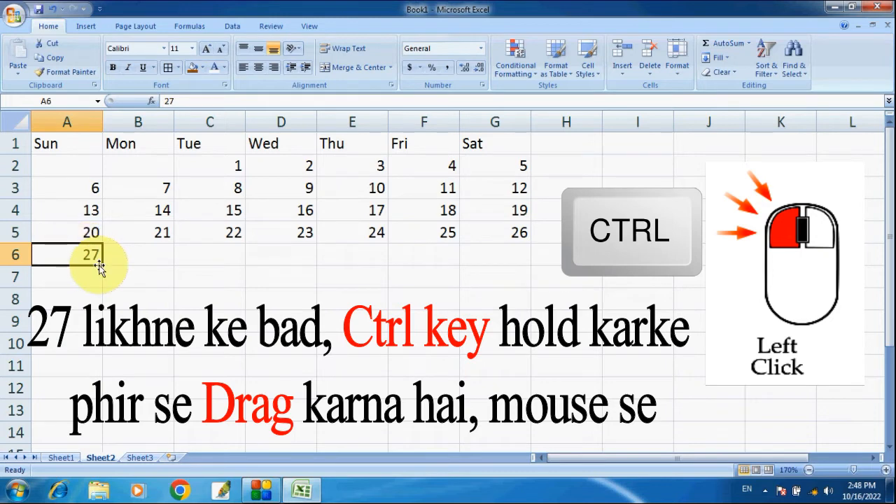
{"action": "left_click_drag", "start_coordinate": [102, 265], "coordinate": [354, 261]}
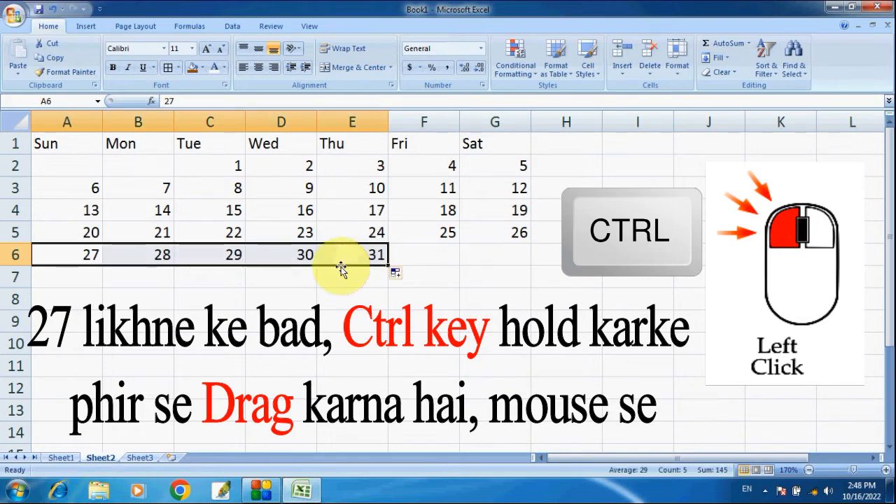
{"action": "left_click", "coordinate": [496, 312]}
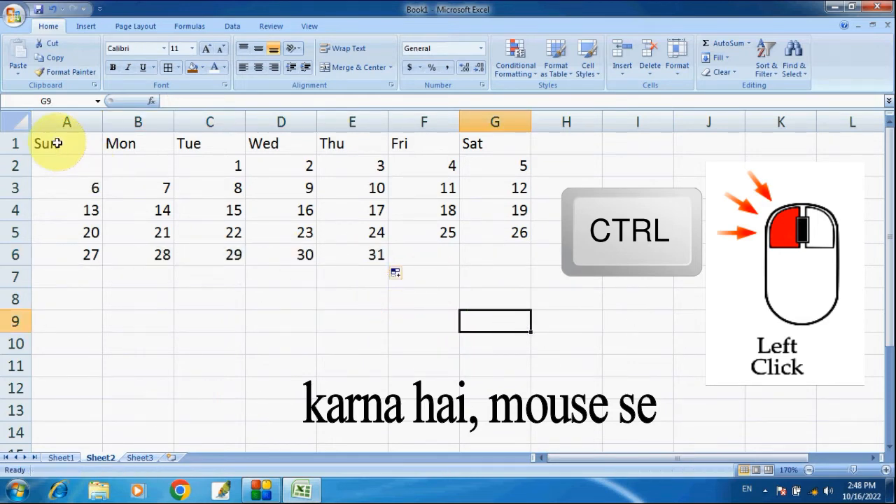
- Format the whole calendar range A1:G6 in Arial Black at font size 14
{"action": "left_click_drag", "start_coordinate": [52, 143], "coordinate": [508, 252]}
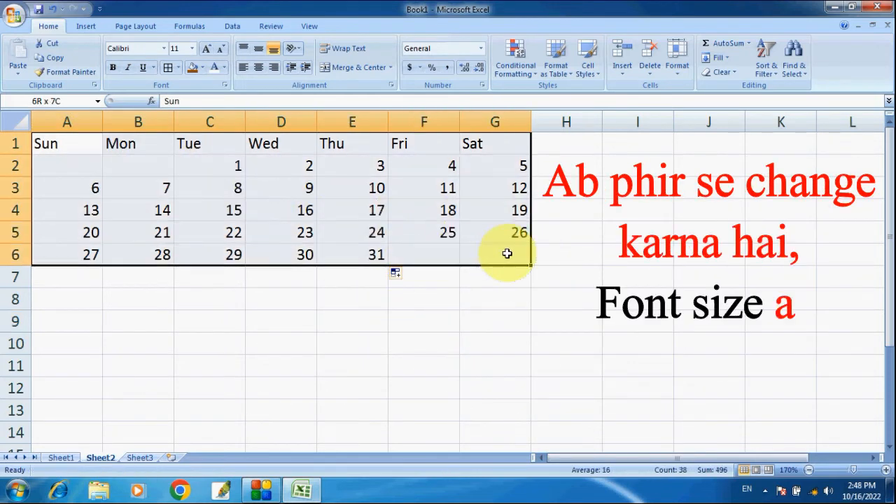
{"action": "left_click", "coordinate": [164, 49]}
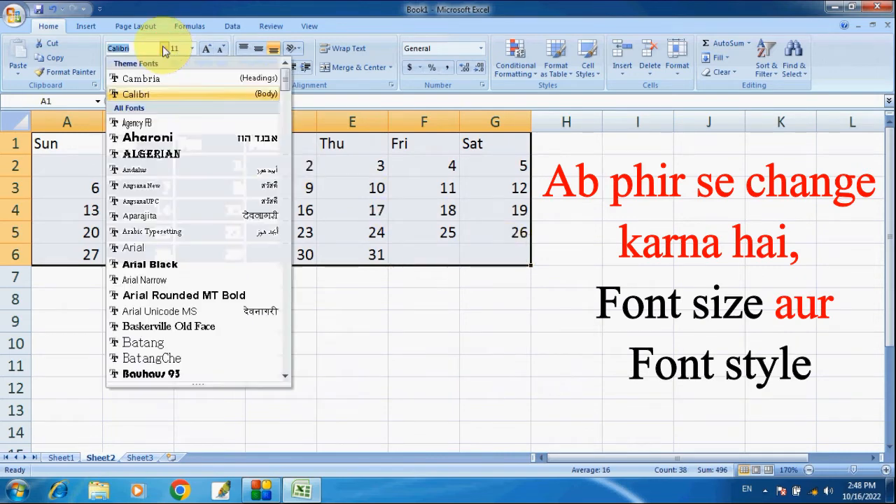
{"action": "left_click", "coordinate": [156, 264]}
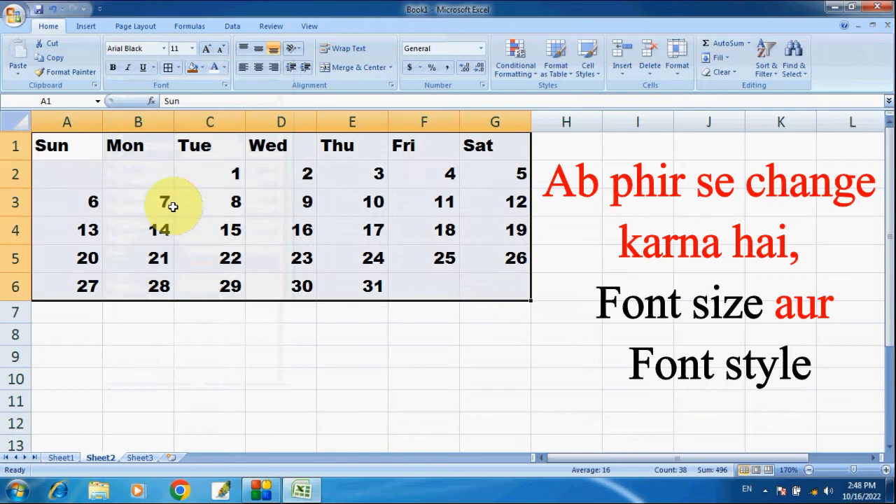
{"action": "left_click", "coordinate": [192, 49]}
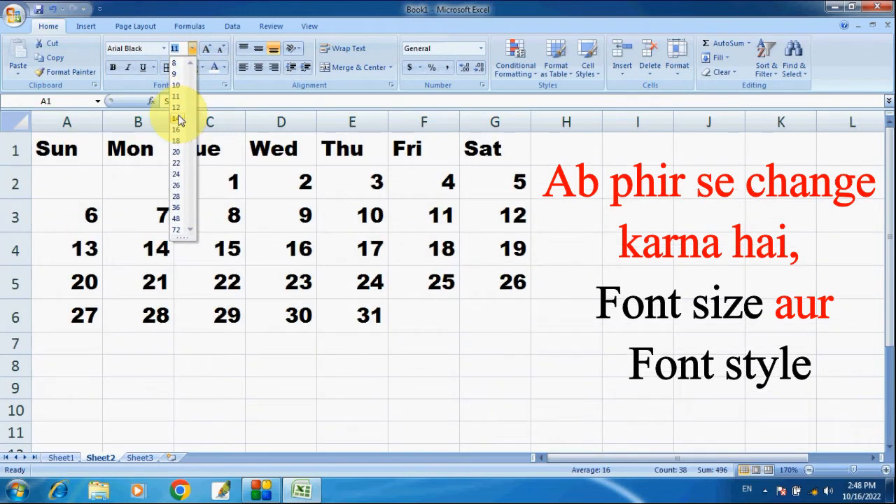
{"action": "left_click", "coordinate": [179, 119]}
- Set the font size of the date cells A2:G6 to 20
{"action": "left_click_drag", "start_coordinate": [82, 176], "coordinate": [500, 323]}
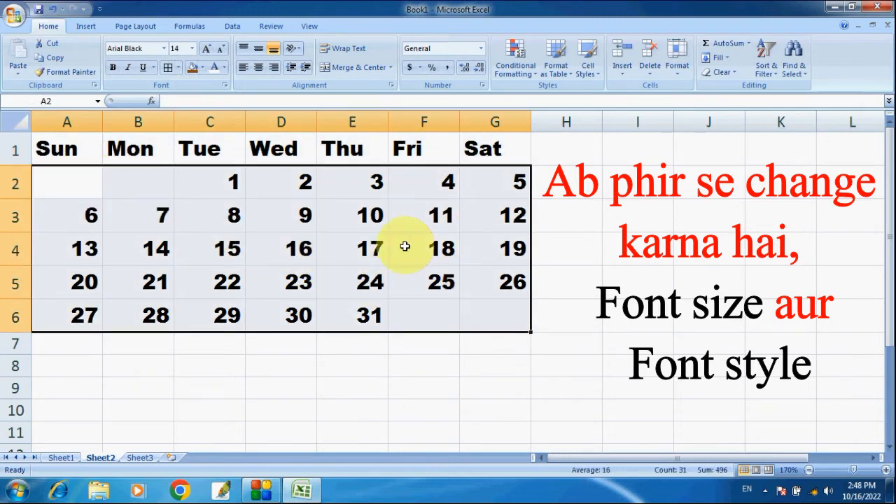
{"action": "left_click", "coordinate": [193, 49]}
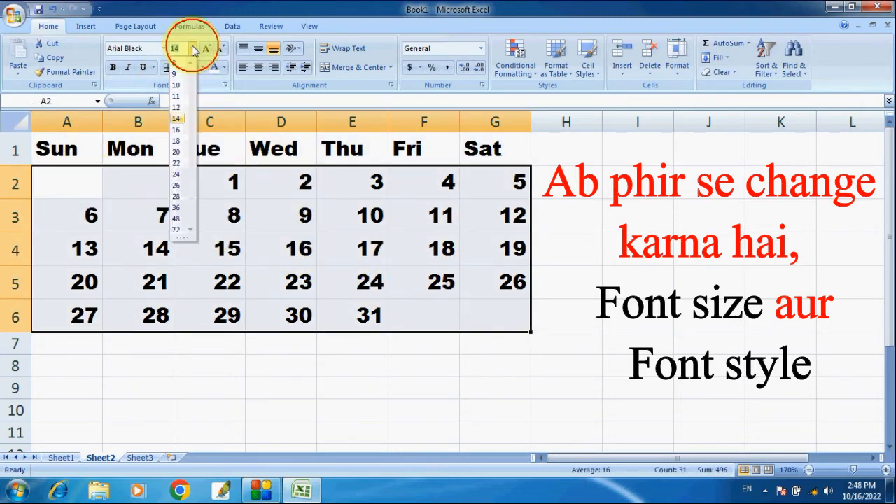
{"action": "left_click", "coordinate": [178, 151]}
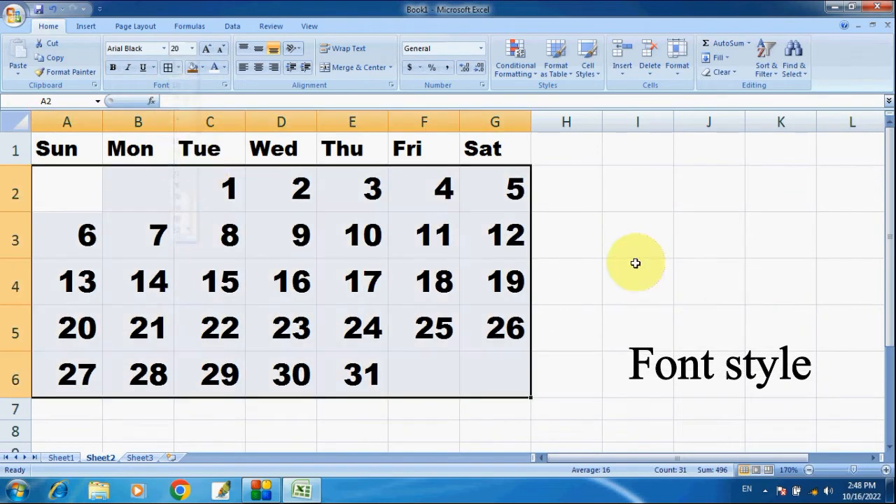
{"action": "left_click", "coordinate": [651, 267]}
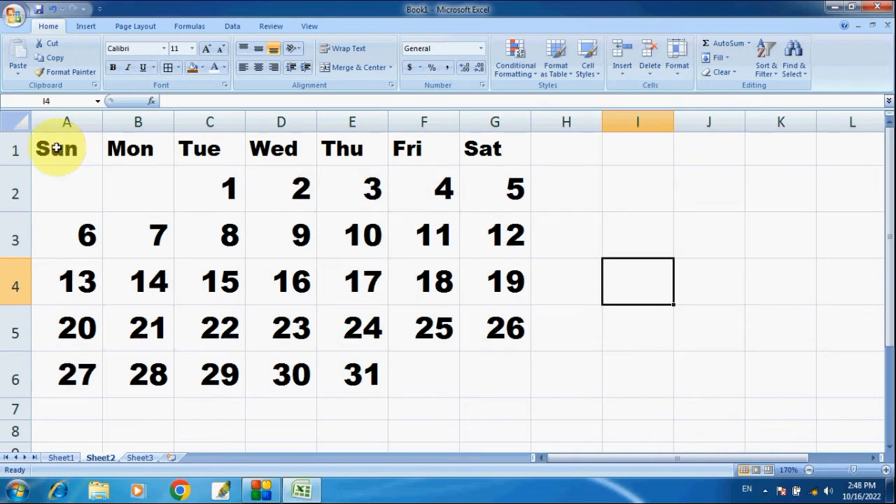
- Center the contents of the calendar range A1:G6 horizontally and align them to the middle vertically
{"action": "left_click_drag", "start_coordinate": [56, 149], "coordinate": [489, 386]}
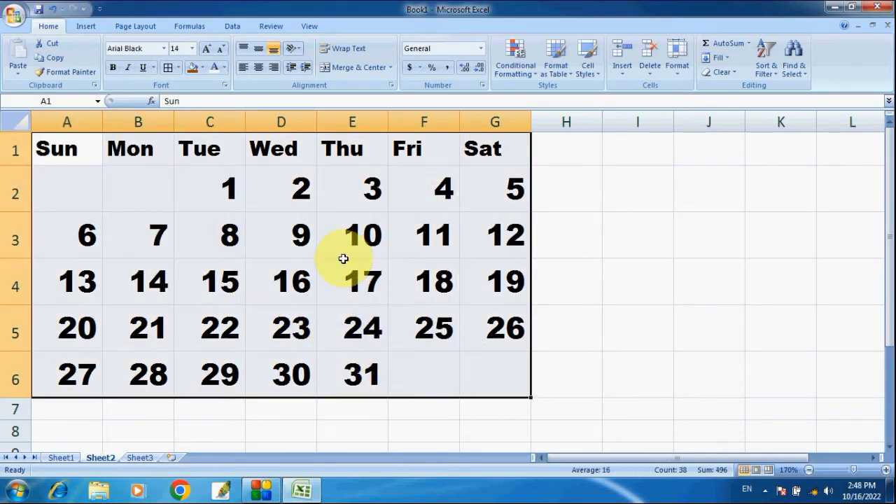
{"action": "left_click", "coordinate": [259, 68]}
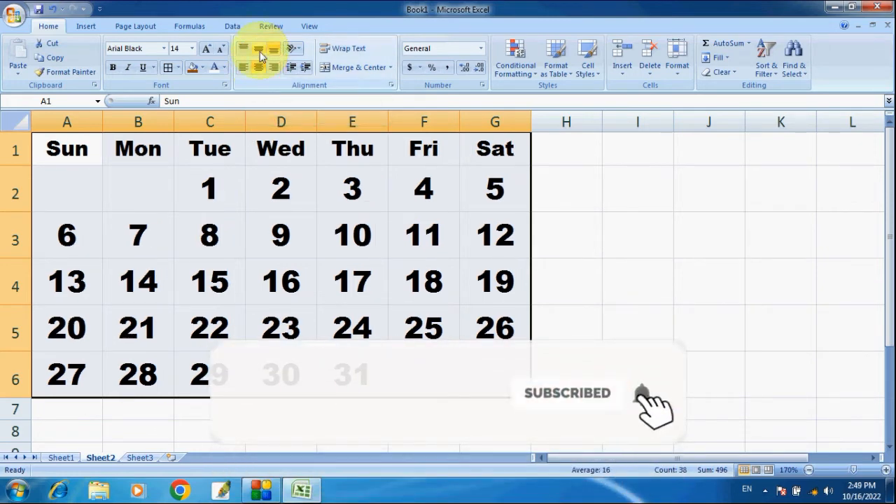
{"action": "left_click", "coordinate": [261, 53]}
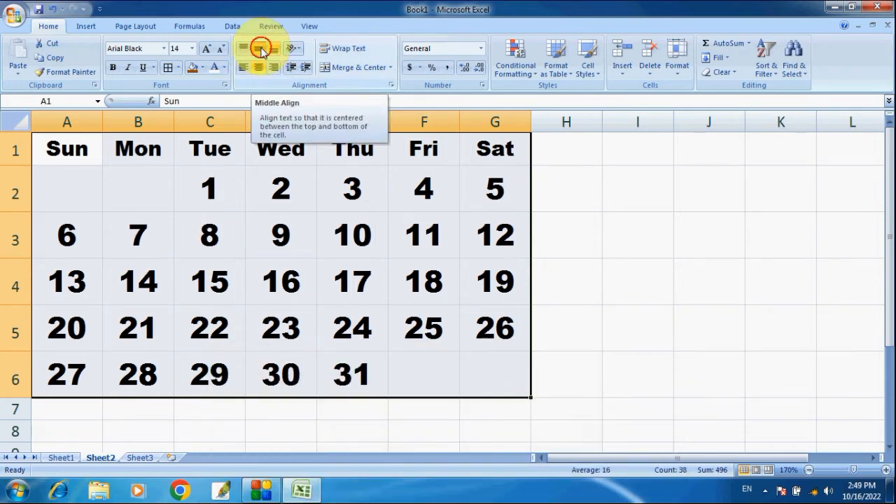
{"action": "left_click", "coordinate": [597, 229]}
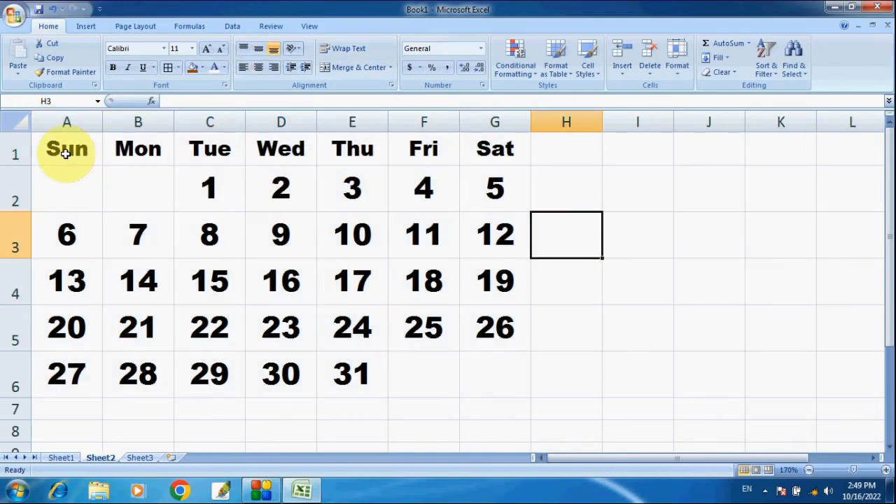
- Apply All Borders to the calendar range A1:G6
{"action": "left_click_drag", "start_coordinate": [65, 152], "coordinate": [494, 373]}
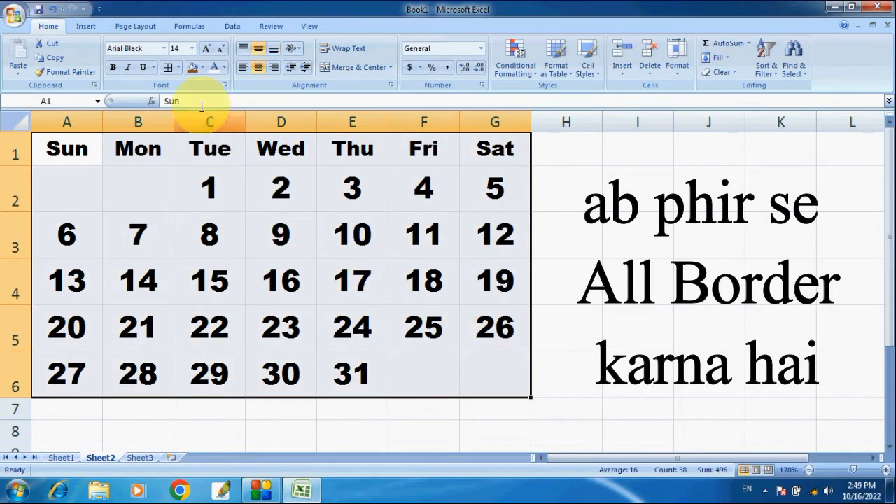
{"action": "left_click", "coordinate": [179, 69]}
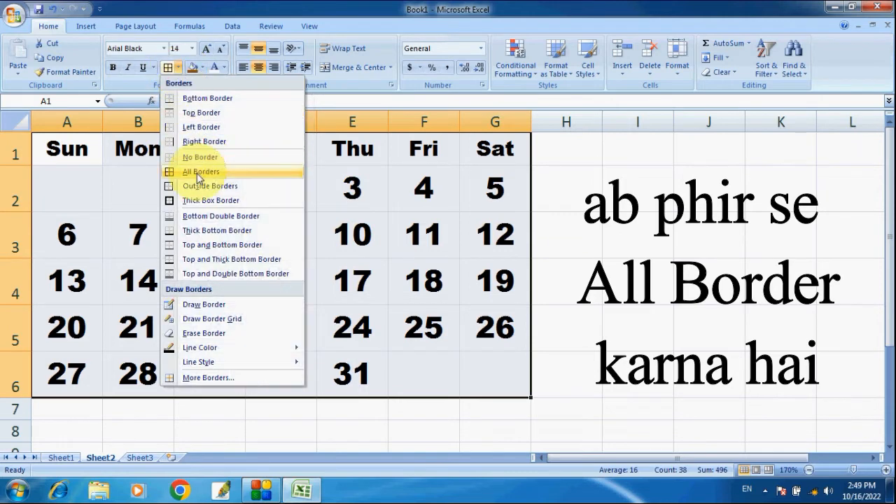
{"action": "left_click", "coordinate": [194, 176]}
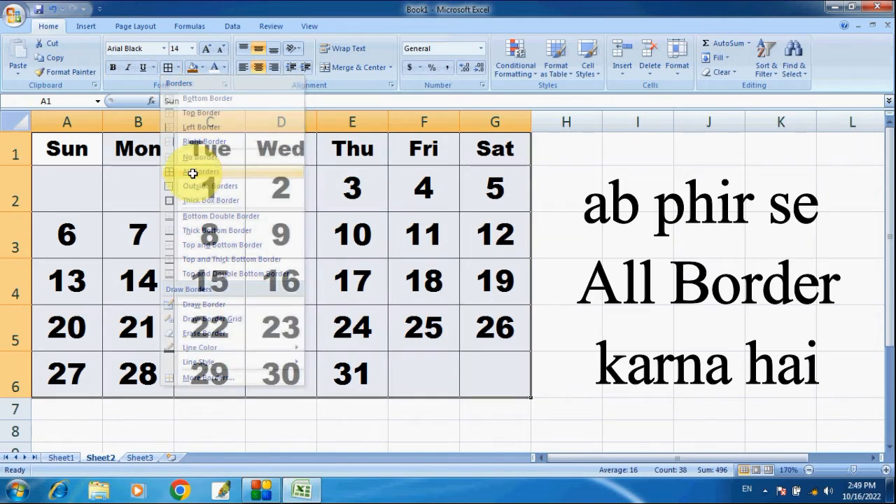
{"action": "left_click", "coordinate": [580, 192]}
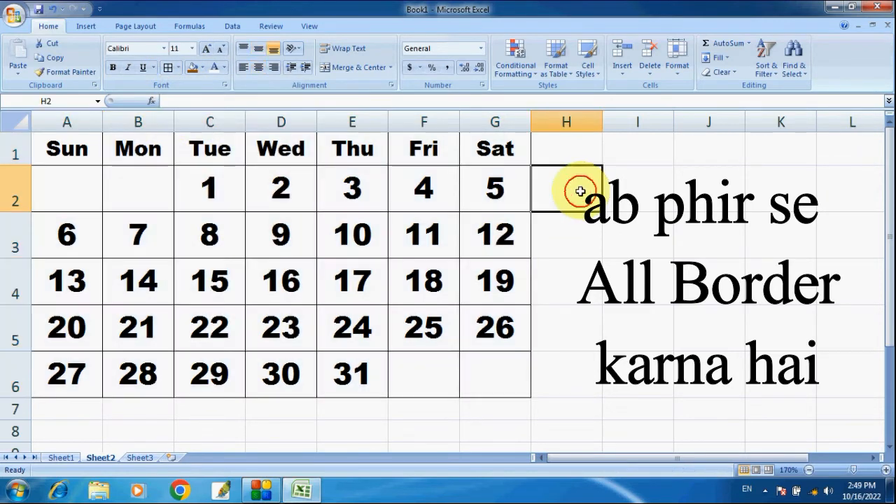
- Fill the weekday headers B1:G1 with light blue from the theme colors and the Sun header A1 with red
{"action": "left_click_drag", "start_coordinate": [129, 148], "coordinate": [485, 157]}
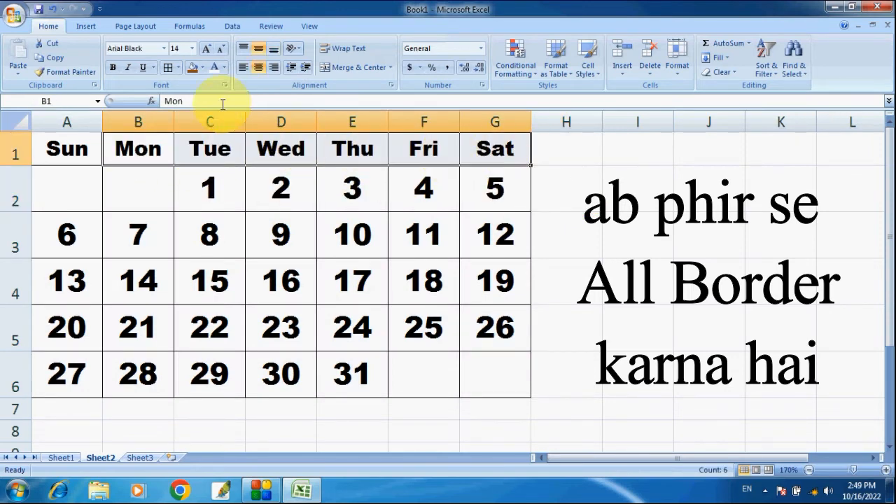
{"action": "left_click", "coordinate": [202, 68]}
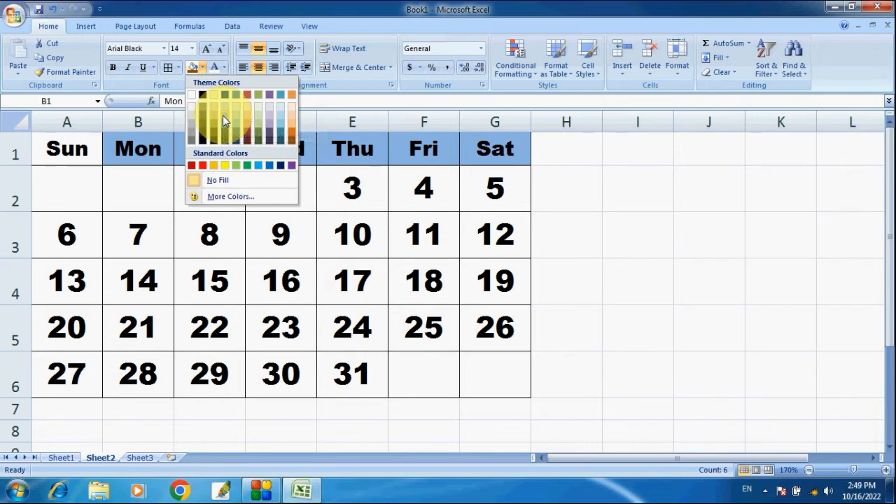
{"action": "left_click", "coordinate": [223, 115]}
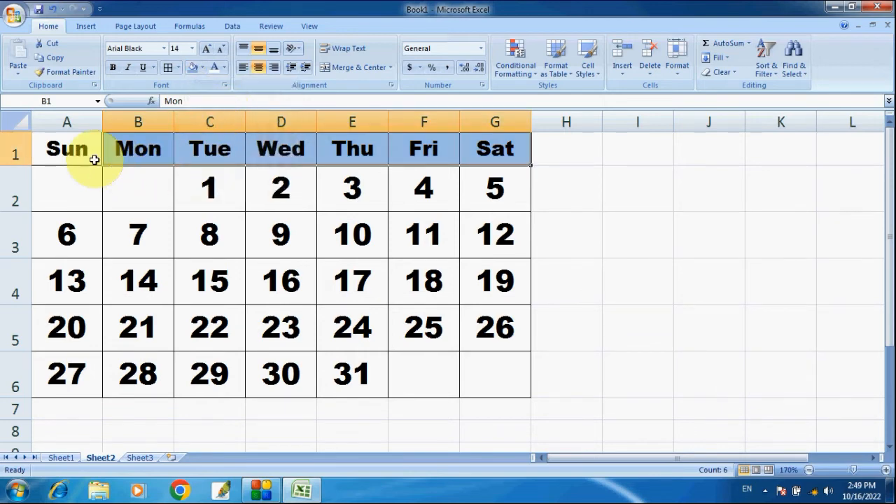
{"action": "left_click", "coordinate": [70, 155]}
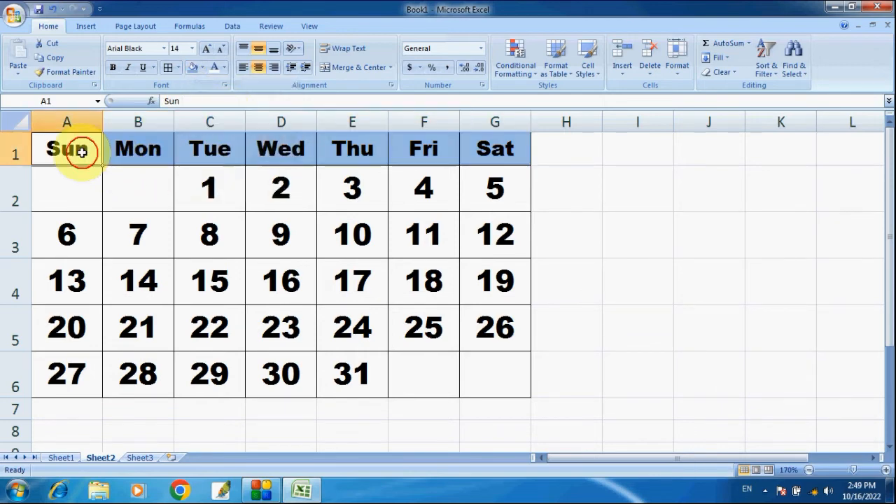
{"action": "left_click", "coordinate": [206, 65]}
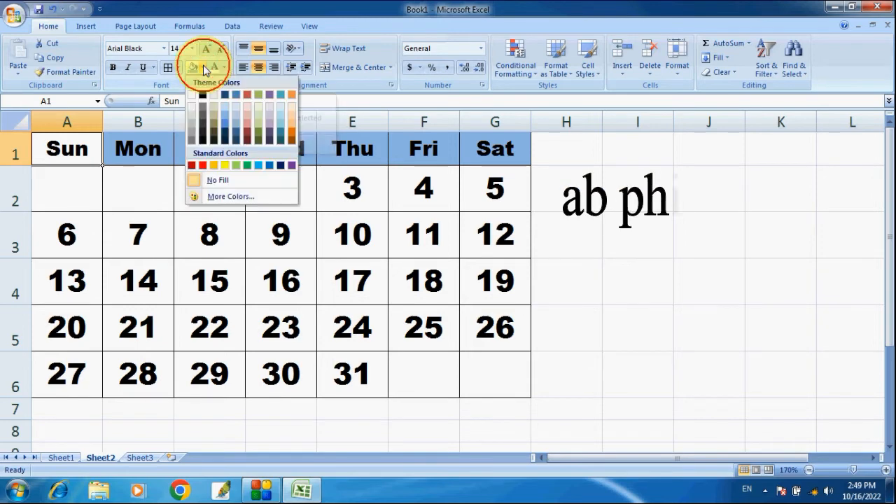
{"action": "left_click", "coordinate": [203, 166]}
- Fill the date cells A2:G6 with yellow
{"action": "left_click", "coordinate": [77, 187]}
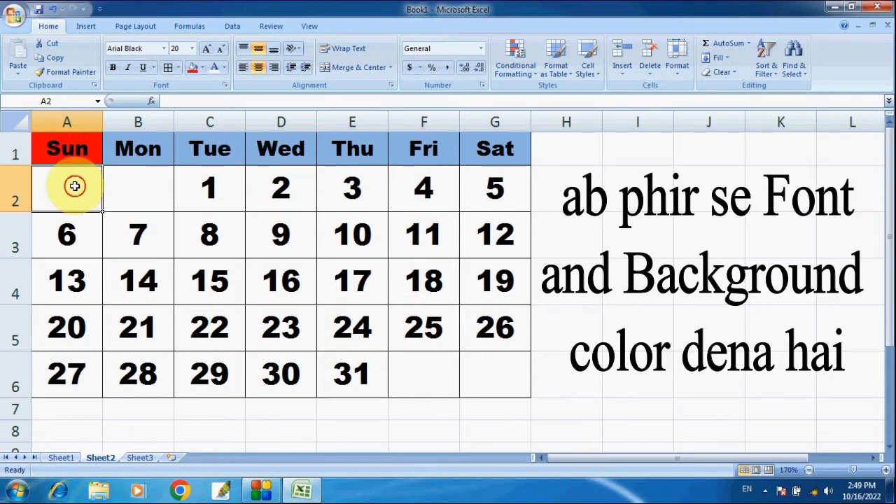
{"action": "left_click_drag", "start_coordinate": [75, 185], "coordinate": [476, 387]}
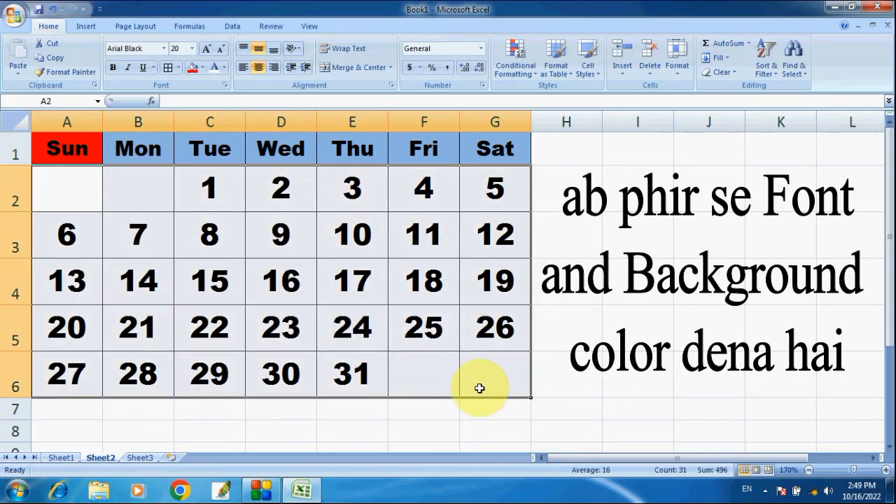
{"action": "left_click", "coordinate": [203, 70]}
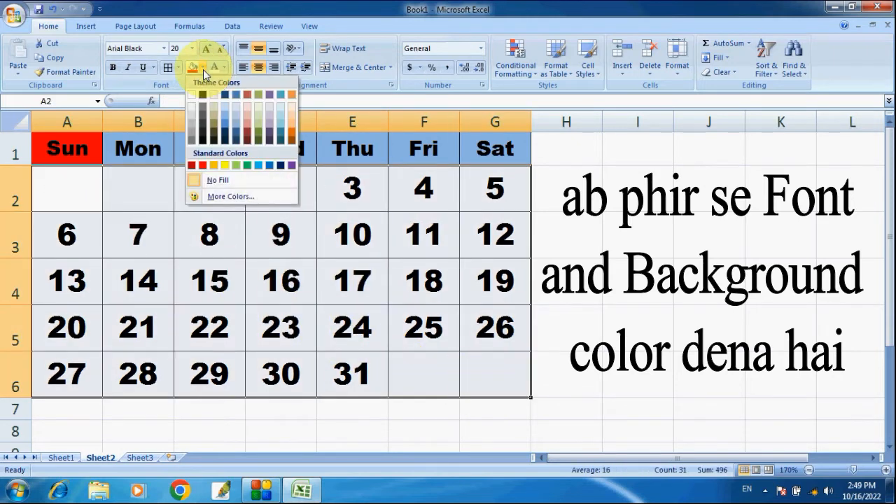
{"action": "left_click", "coordinate": [225, 167]}
{"action": "left_click", "coordinate": [623, 236]}
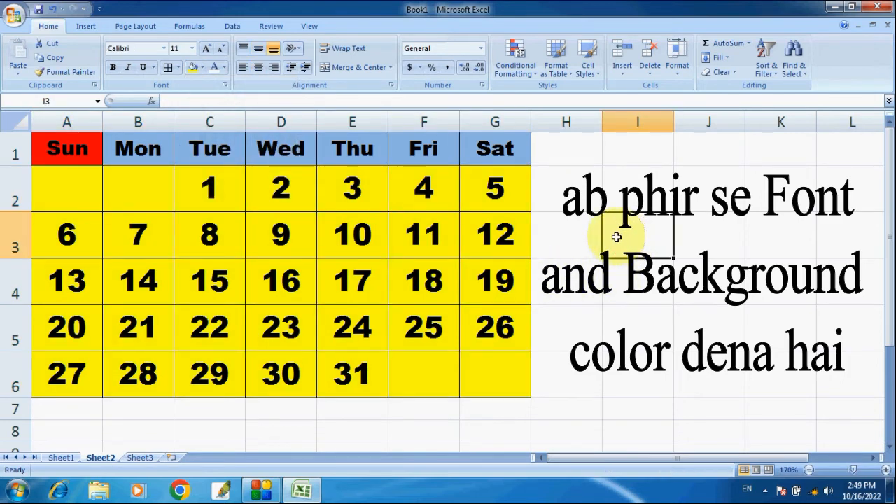
- Set the font color of the Sunday dates in A2:A6 to red
{"action": "left_click_drag", "start_coordinate": [64, 195], "coordinate": [82, 373]}
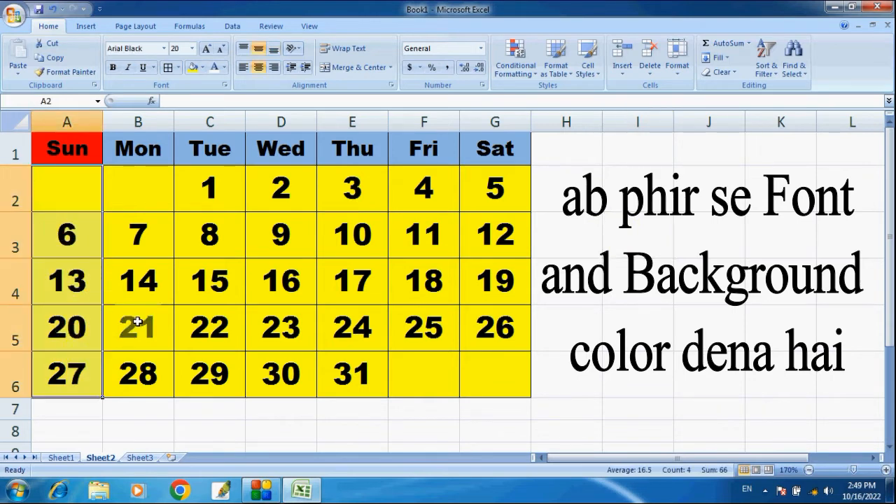
{"action": "left_click", "coordinate": [224, 67]}
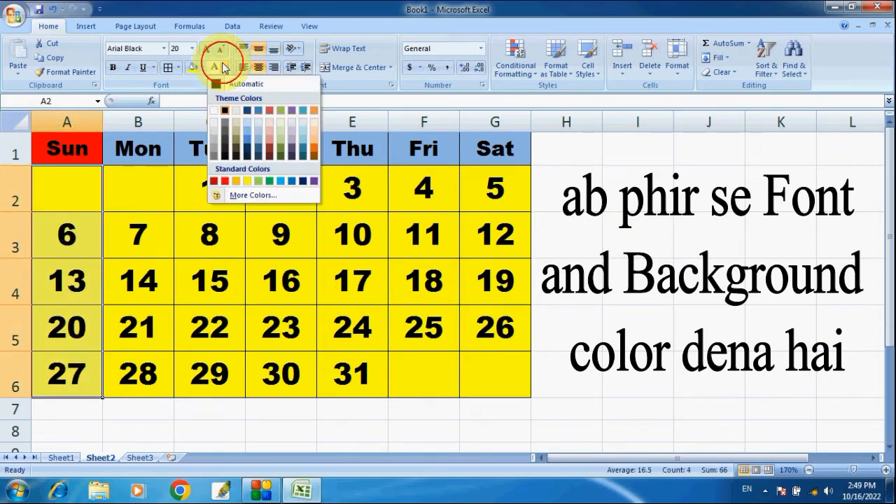
{"action": "left_click", "coordinate": [226, 184]}
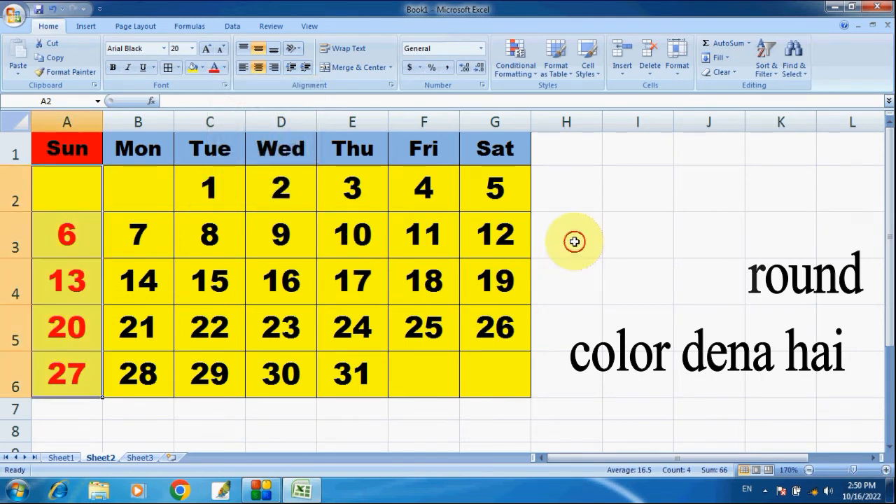
{"action": "left_click", "coordinate": [574, 241]}
- Insert an entire row above the weekday header row
{"action": "right_click", "coordinate": [196, 150]}
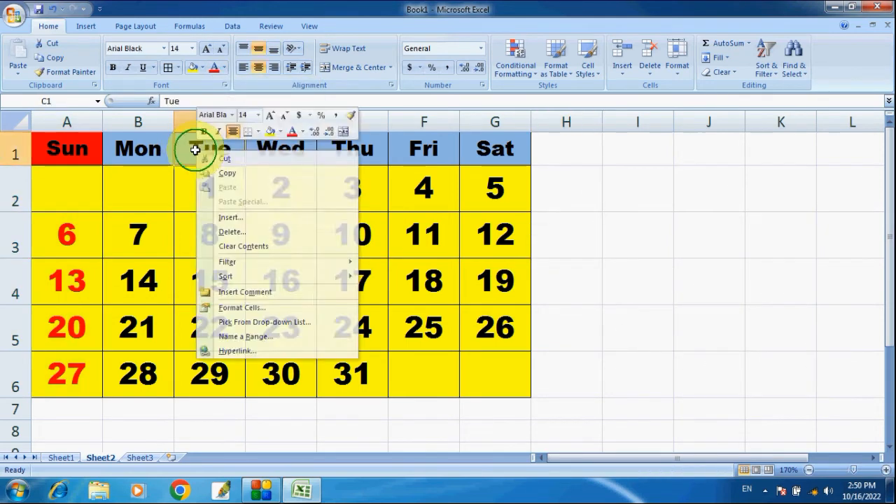
{"action": "key", "text": "Escape"}
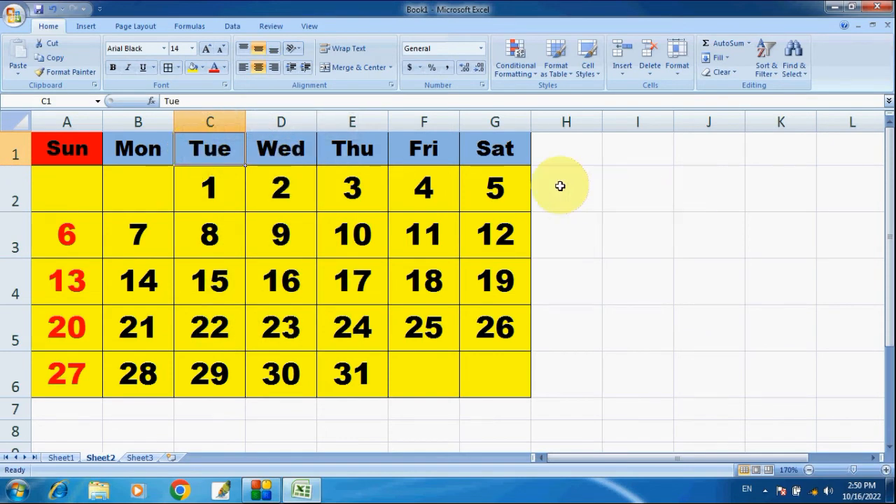
{"action": "right_click", "coordinate": [202, 147]}
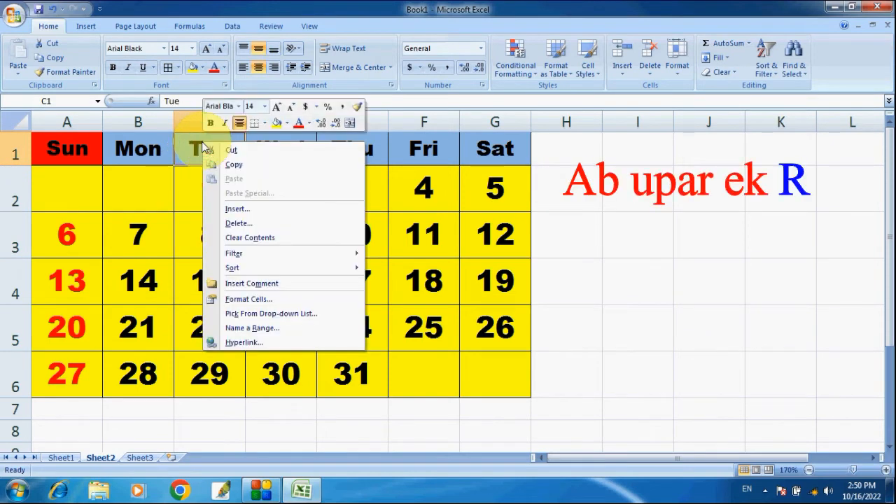
{"action": "left_click", "coordinate": [254, 210]}
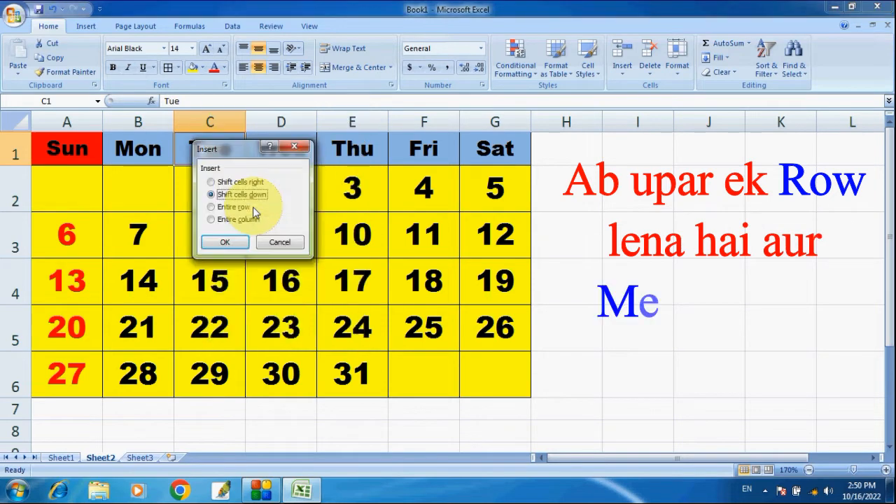
{"action": "left_click", "coordinate": [238, 207]}
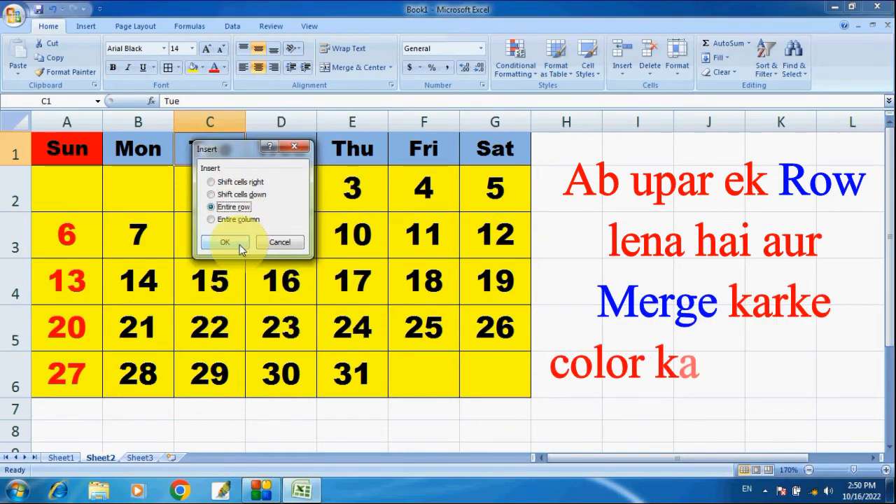
{"action": "left_click", "coordinate": [238, 243]}
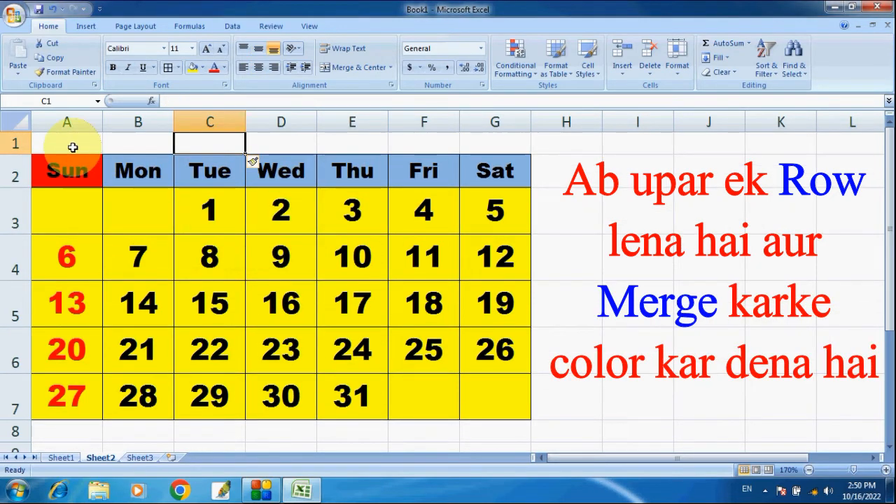
- Apply All Borders to the cells A1:G1 of the new row
{"action": "left_click", "coordinate": [78, 144]}
{"action": "left_click_drag", "start_coordinate": [79, 144], "coordinate": [494, 146]}
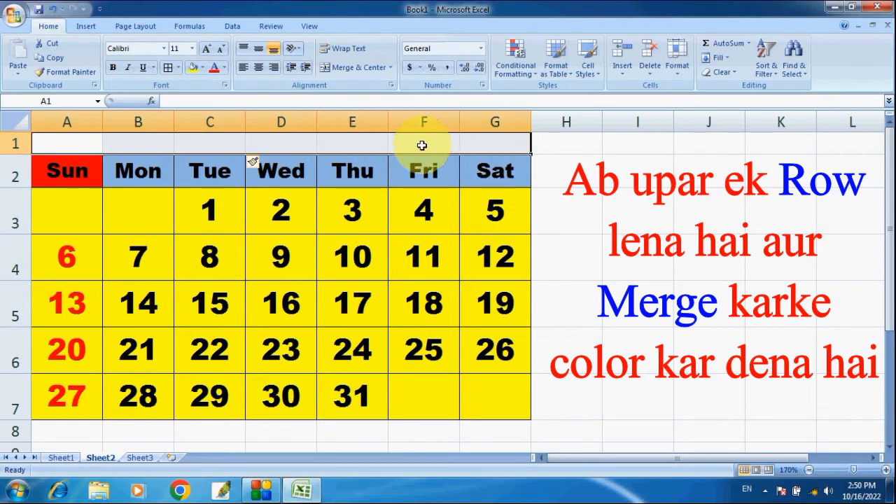
{"action": "left_click", "coordinate": [167, 68]}
{"action": "left_click", "coordinate": [607, 215]}
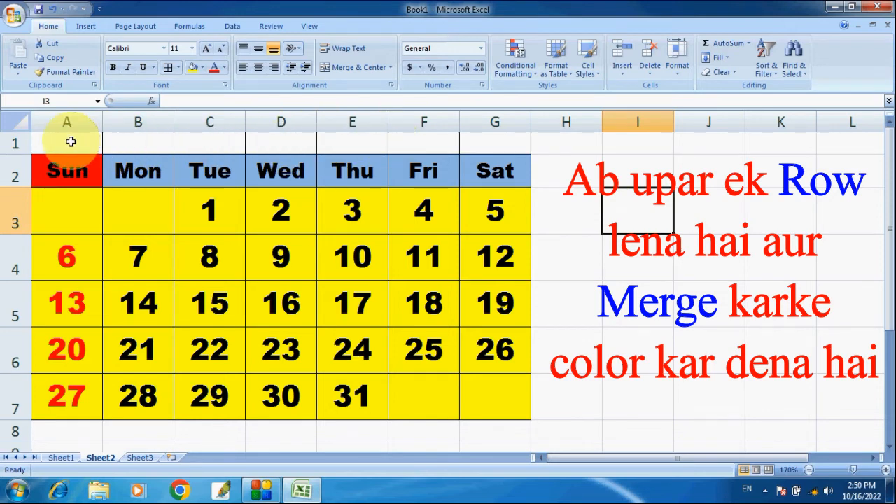
- Merge and center the cells A1:G1 above the weekday headers
{"action": "left_click_drag", "start_coordinate": [71, 142], "coordinate": [496, 144]}
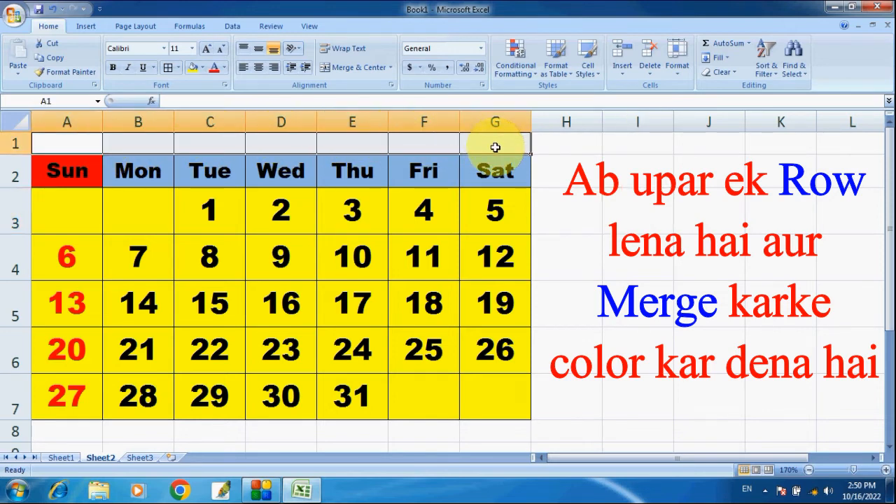
{"action": "left_click", "coordinate": [355, 70]}
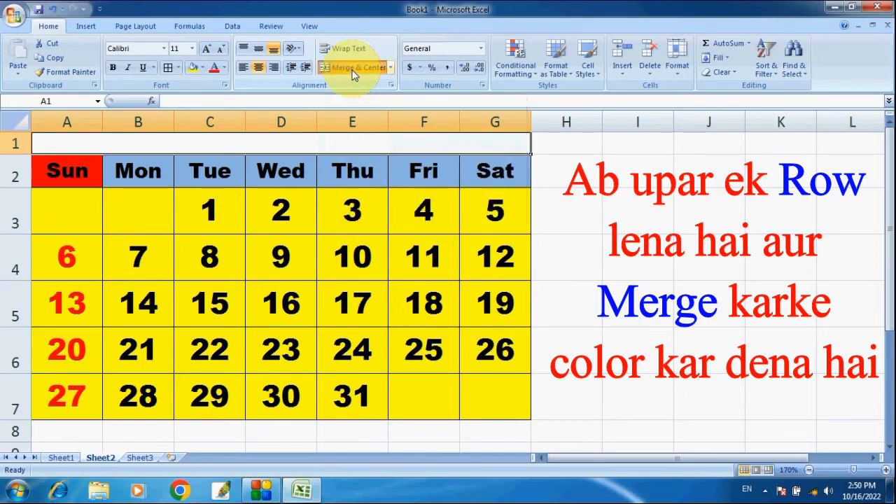
{"action": "left_click", "coordinate": [579, 215]}
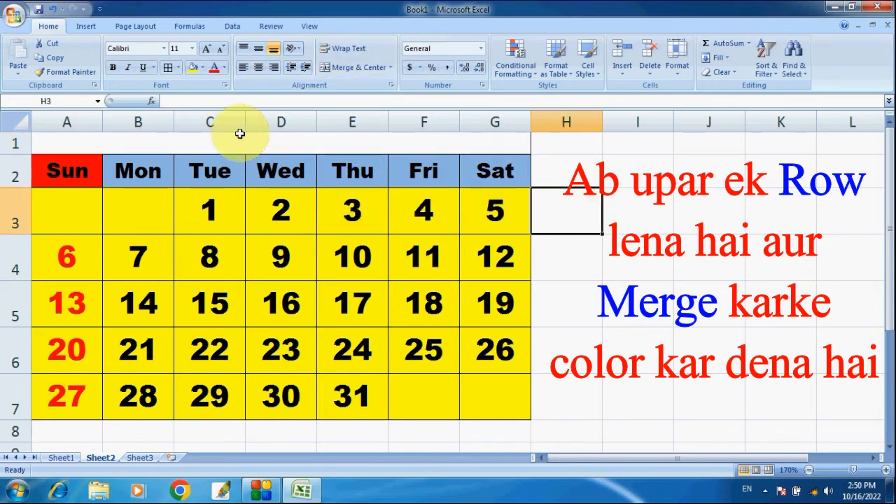
- Set the font color of the merged title cell A1 to yellow and enter MARCH in it
{"action": "left_click", "coordinate": [235, 142]}
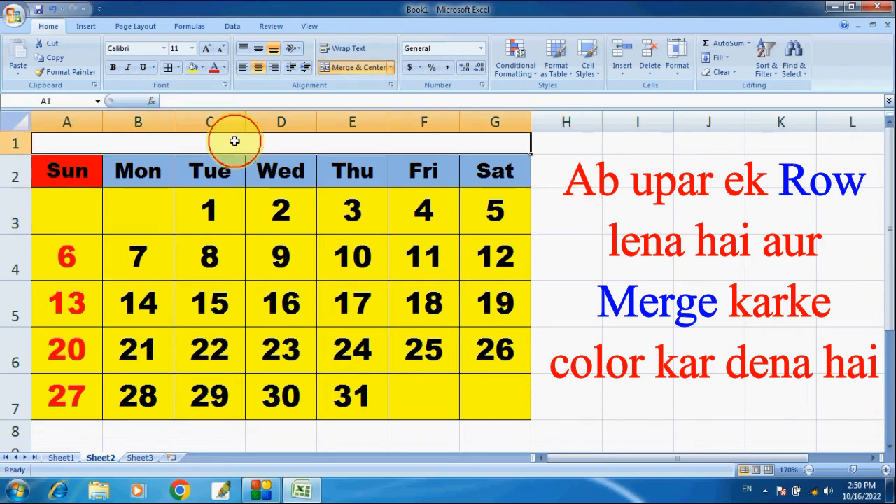
{"action": "left_click", "coordinate": [225, 69]}
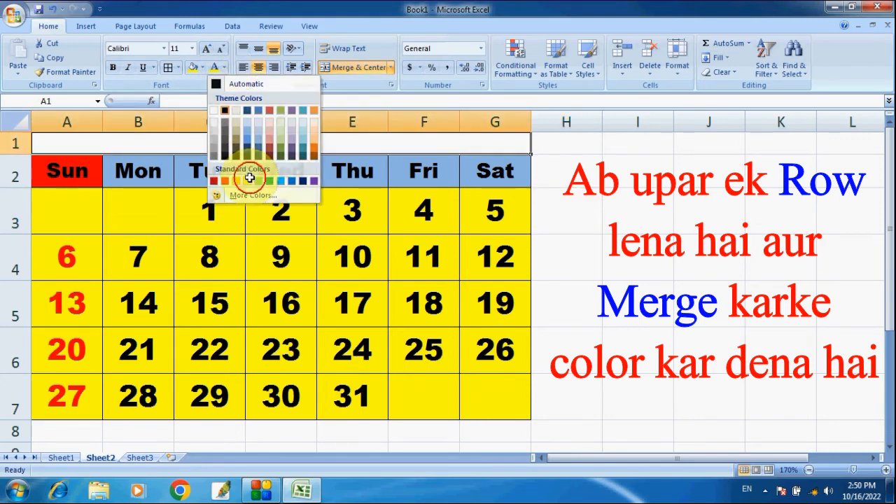
{"action": "left_click", "coordinate": [243, 150]}
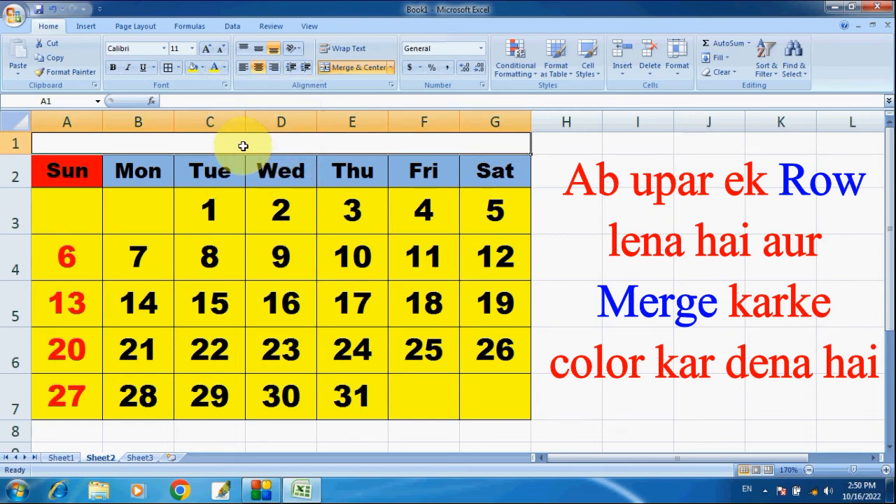
{"action": "type", "text": "MAR"}
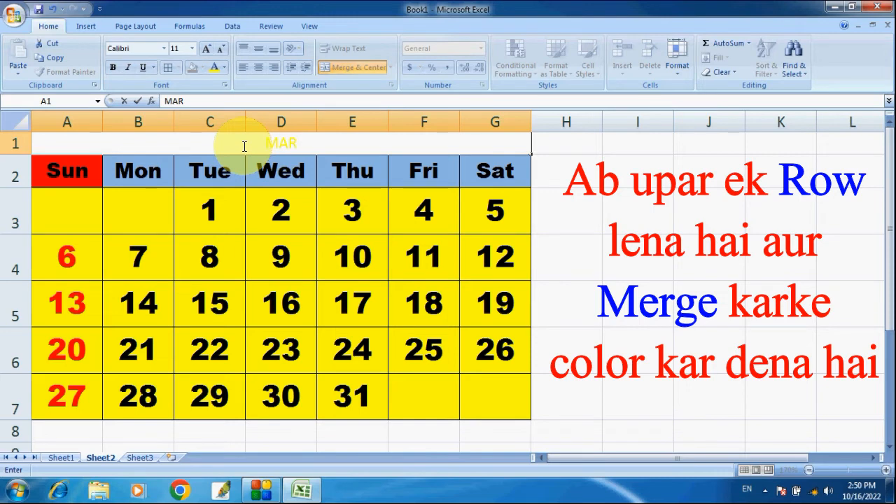
{"action": "type", "text": "CH"}
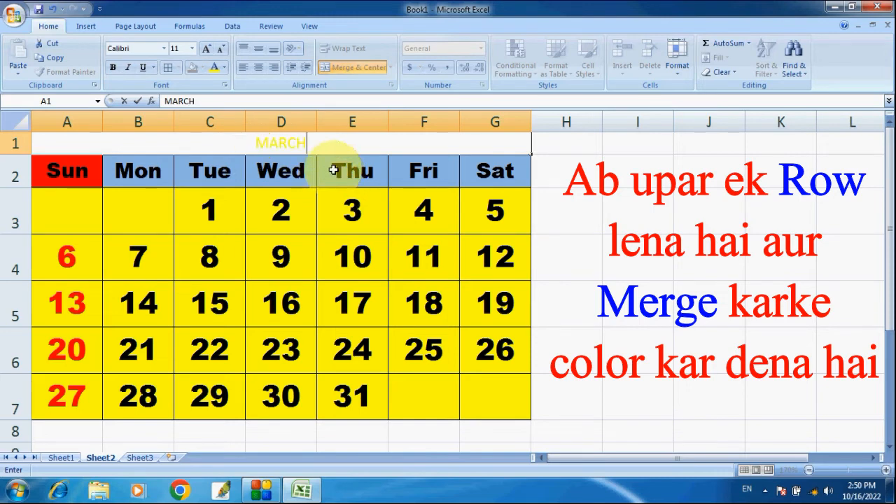
- Change the font color of the MARCH title text to the standard light blue
{"action": "left_click_drag", "start_coordinate": [326, 148], "coordinate": [230, 147]}
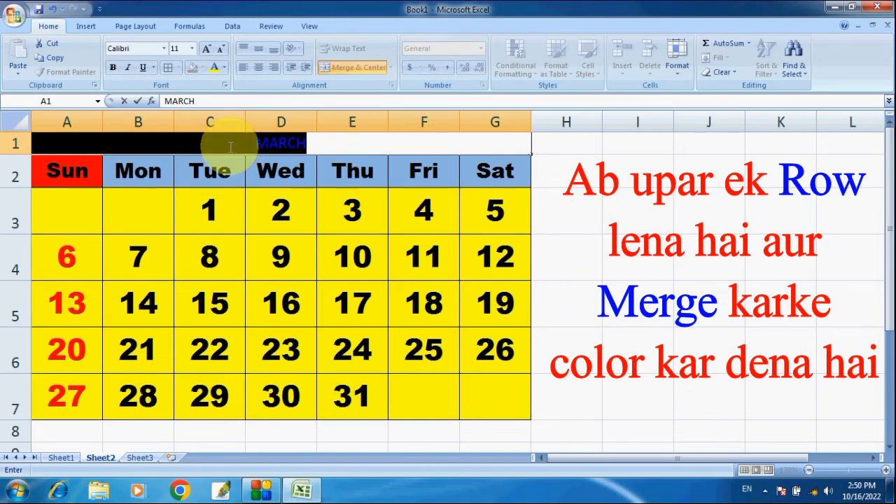
{"action": "left_click", "coordinate": [224, 67]}
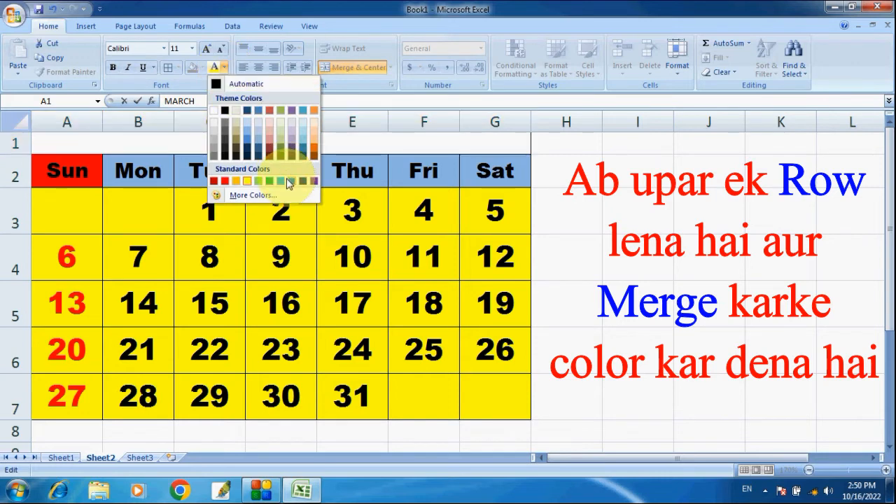
{"action": "left_click", "coordinate": [282, 182]}
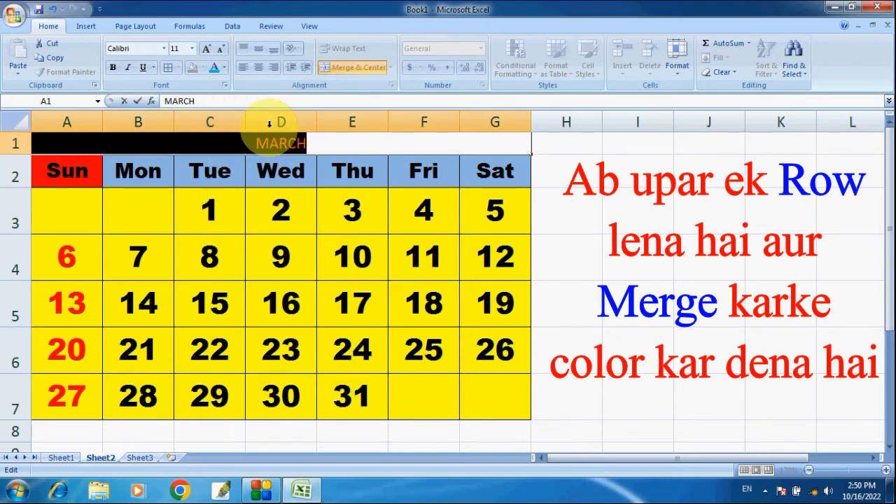
- Format the MARCH title text in Arial Black at font size 14
{"action": "left_click", "coordinate": [165, 47]}
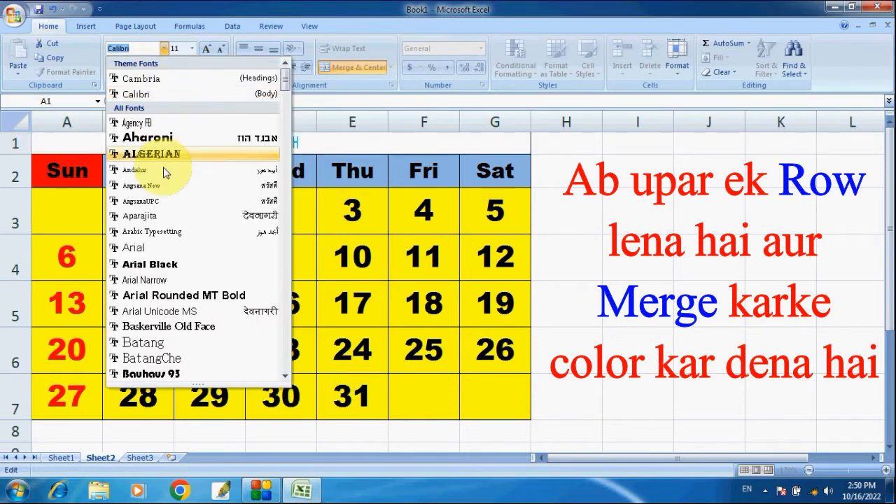
{"action": "left_click", "coordinate": [161, 266]}
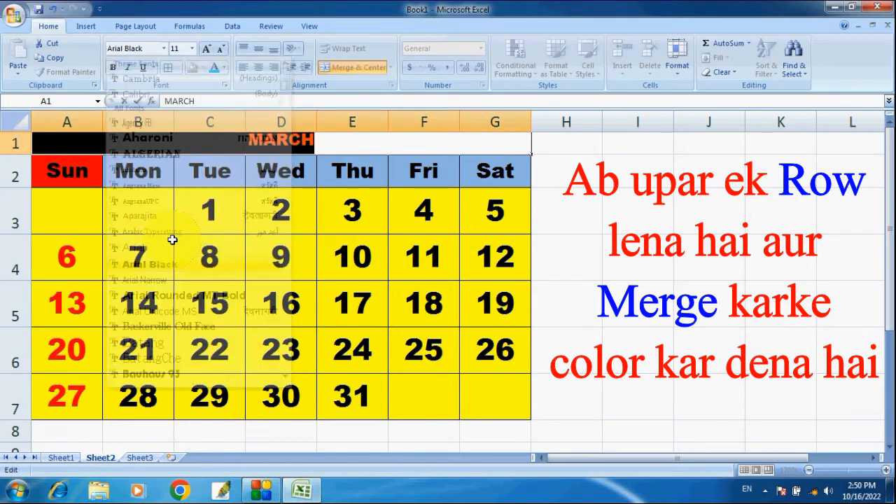
{"action": "left_click", "coordinate": [191, 49]}
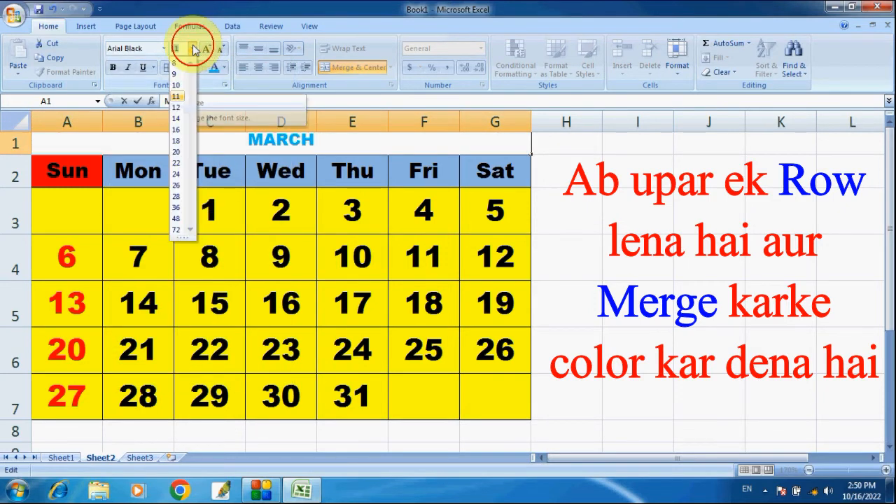
{"action": "left_click", "coordinate": [180, 121]}
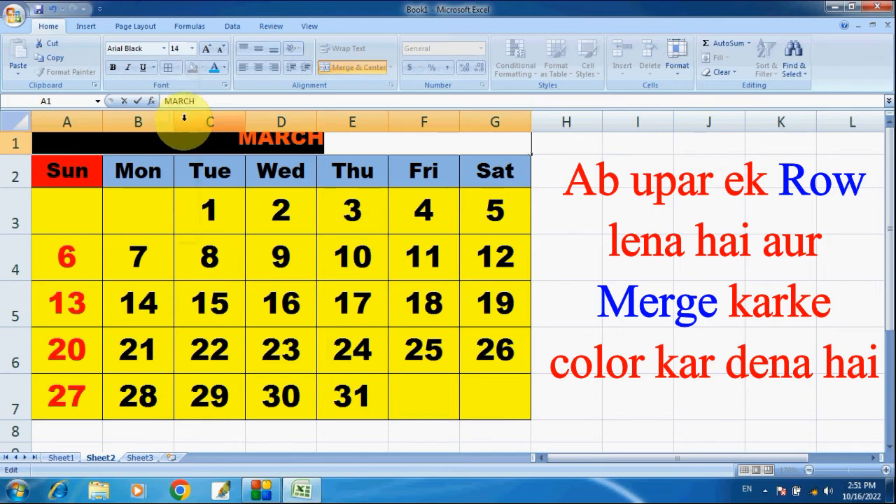
- Finish editing the MARCH title and make row 1 slightly taller
{"action": "left_click", "coordinate": [348, 144]}
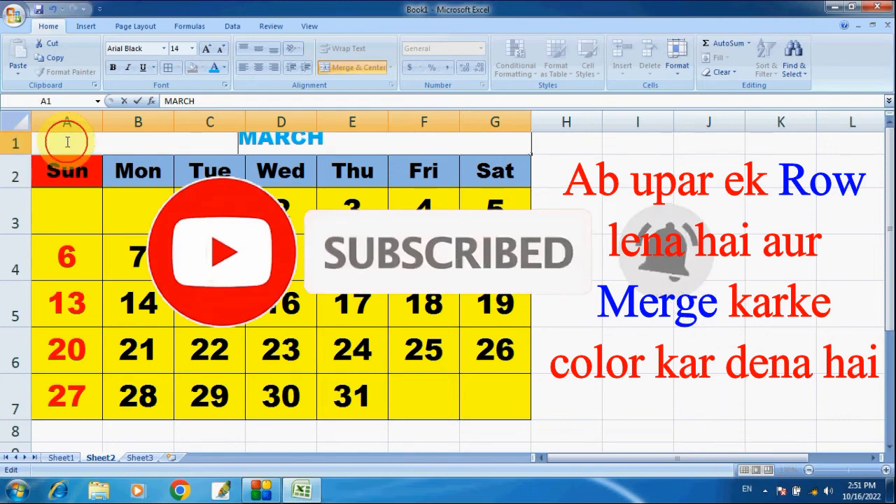
{"action": "double_click", "coordinate": [175, 144]}
{"action": "left_click", "coordinate": [548, 185]}
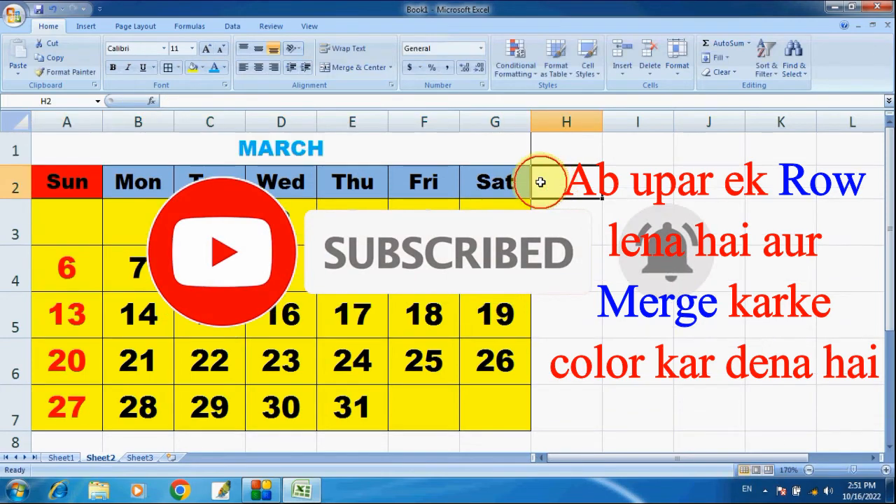
{"action": "left_click", "coordinate": [240, 146]}
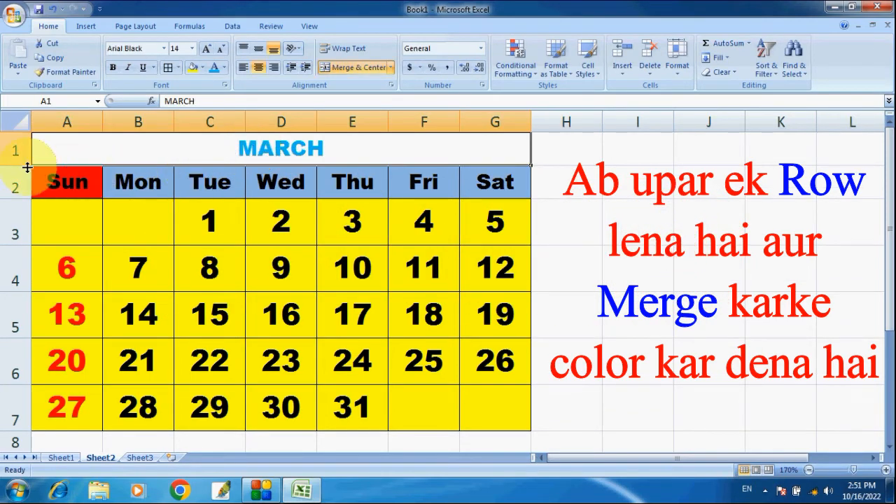
{"action": "left_click_drag", "start_coordinate": [22, 166], "coordinate": [23, 176]}
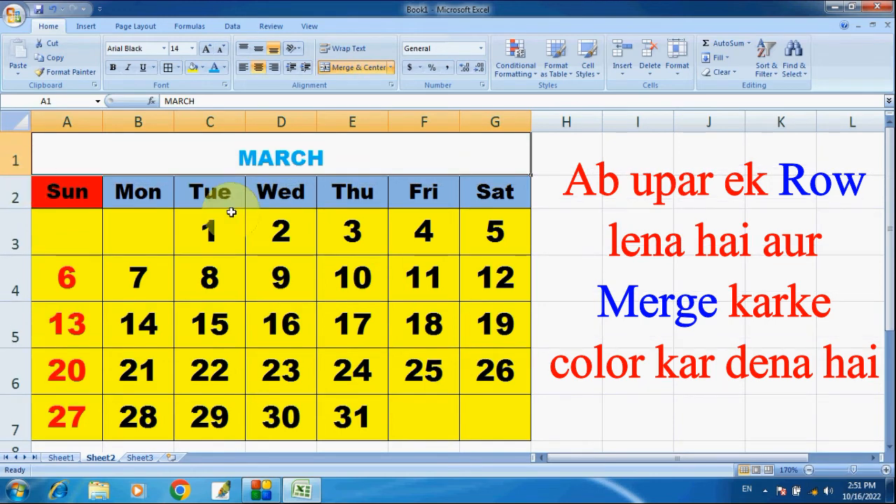
{"action": "left_click", "coordinate": [581, 200]}
- Fill the merged MARCH title cell with black
{"action": "left_click", "coordinate": [70, 150]}
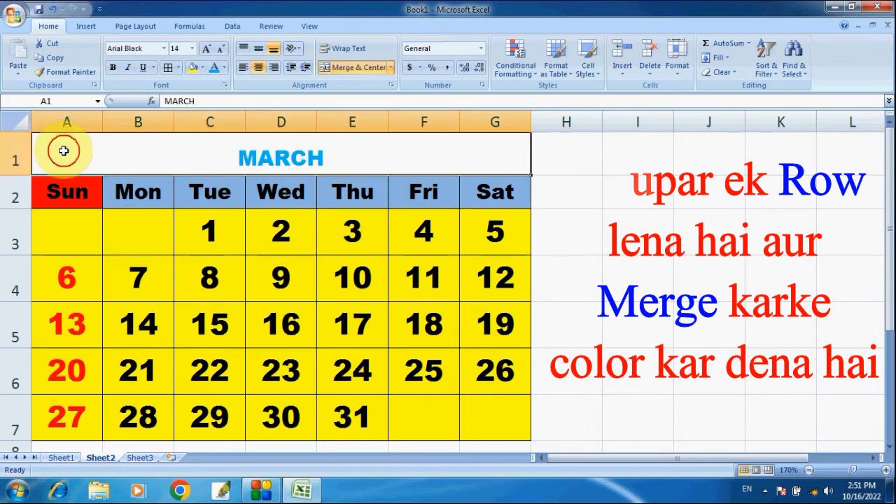
{"action": "left_click", "coordinate": [202, 68]}
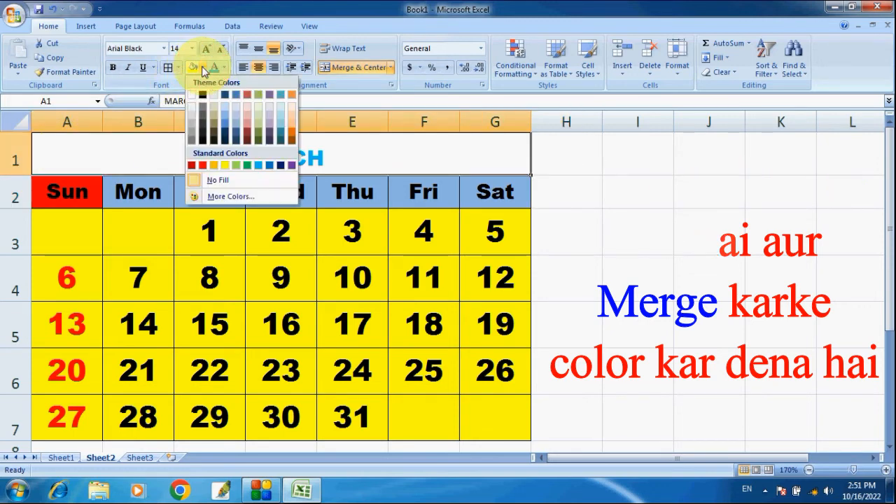
{"action": "left_click", "coordinate": [203, 92]}
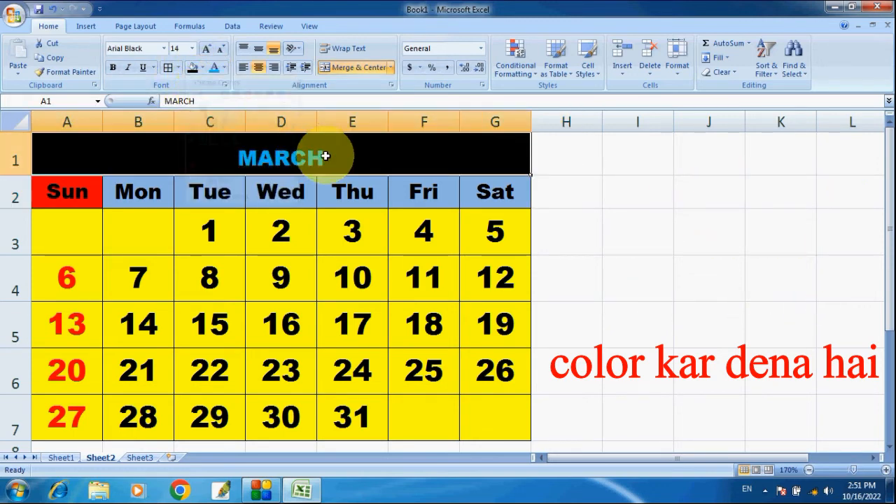
{"action": "left_click", "coordinate": [578, 189]}
- Change the font color of the MARCH title to white
{"action": "left_click", "coordinate": [287, 157]}
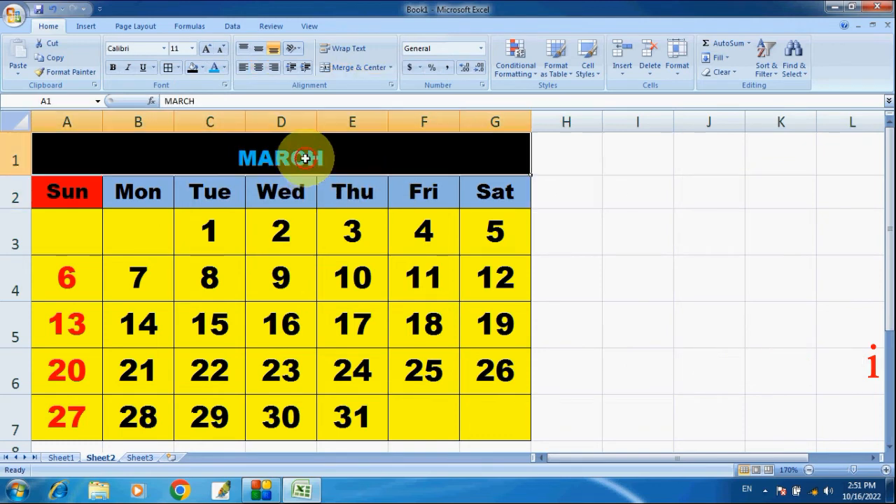
{"action": "left_click", "coordinate": [226, 68]}
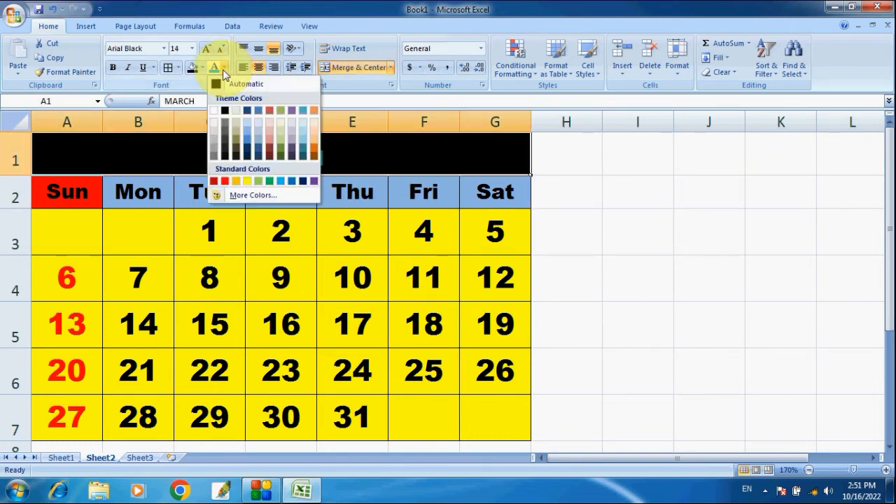
{"action": "left_click", "coordinate": [214, 111]}
- Set the MARCH title's font size to 18 and align it vertically to the middle of the cell
{"action": "left_click", "coordinate": [192, 48]}
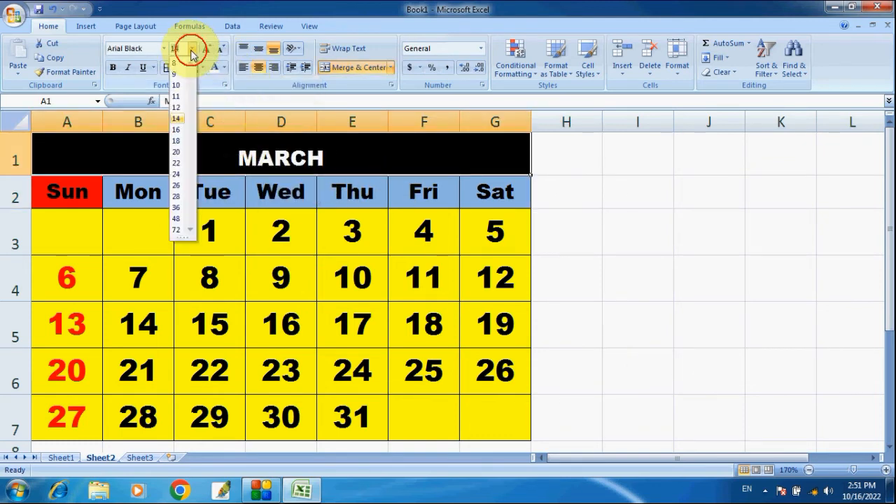
{"action": "left_click", "coordinate": [179, 141]}
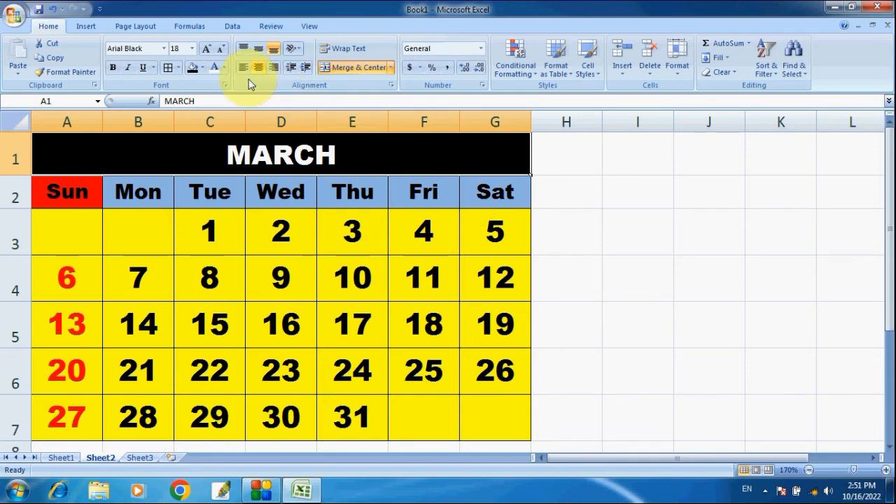
{"action": "left_click", "coordinate": [257, 50]}
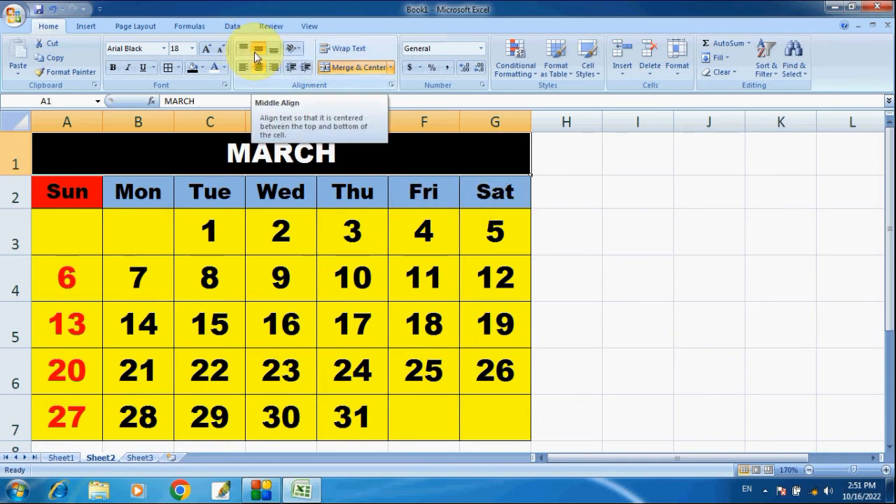
{"action": "left_click", "coordinate": [567, 197]}
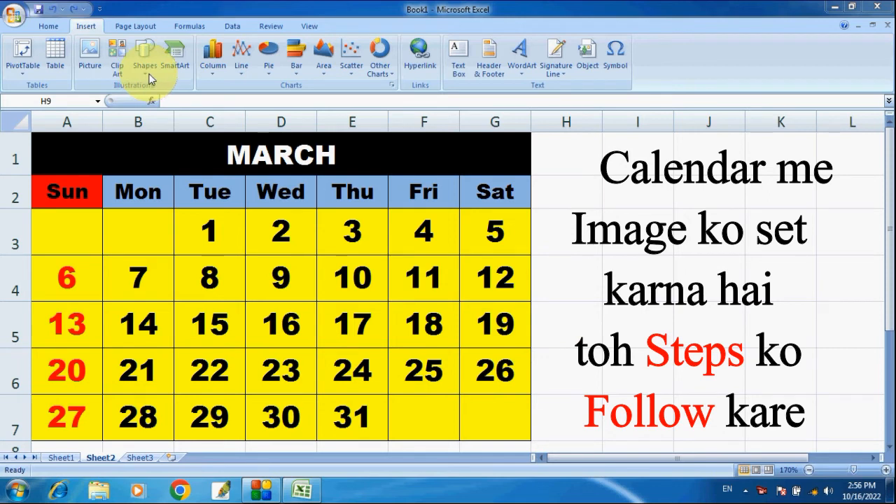
- Draw a rectangle about 2.17" high and 4.66" wide over the calendar's date cells A3:G7
{"action": "left_click", "coordinate": [86, 26]}
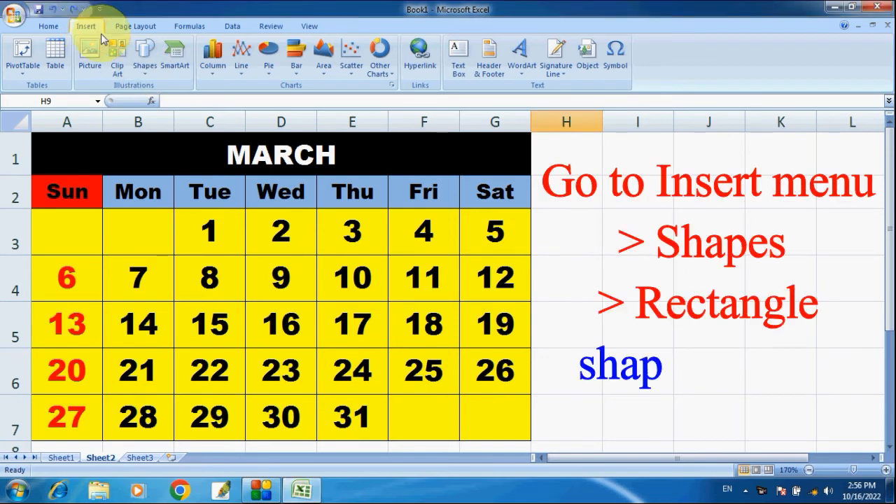
{"action": "left_click", "coordinate": [148, 73]}
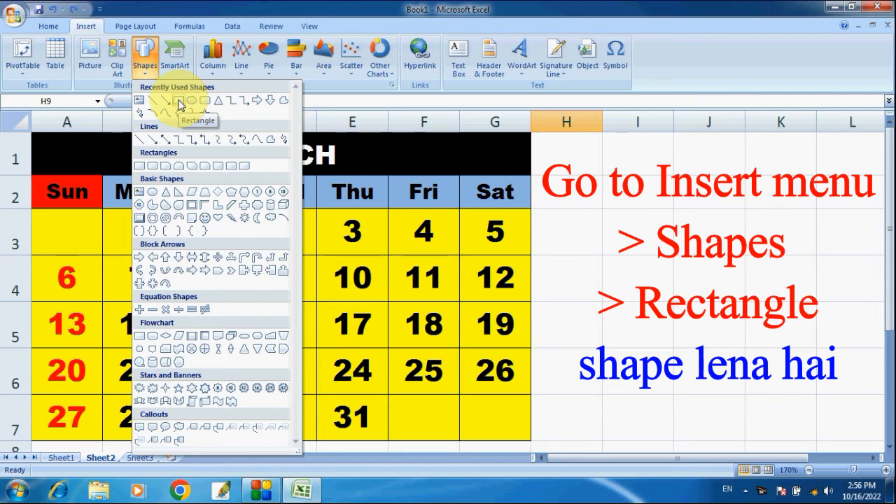
{"action": "left_click", "coordinate": [179, 103]}
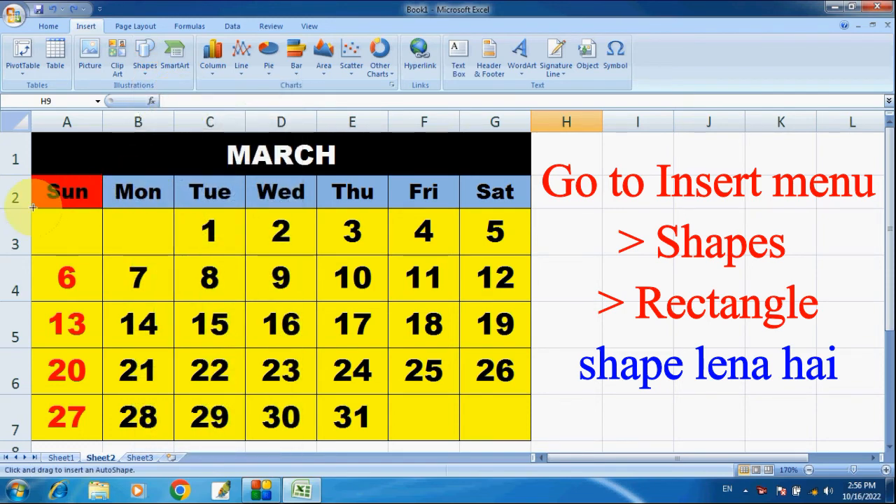
{"action": "mouse_move", "coordinate": [31, 208]}
{"action": "left_mouse_down"}
{"action": "mouse_move", "coordinate": [209, 361]}
{"action": "mouse_move", "coordinate": [350, 418]}
{"action": "mouse_move", "coordinate": [432, 436]}
{"action": "mouse_move", "coordinate": [530, 440]}
{"action": "left_mouse_up"}
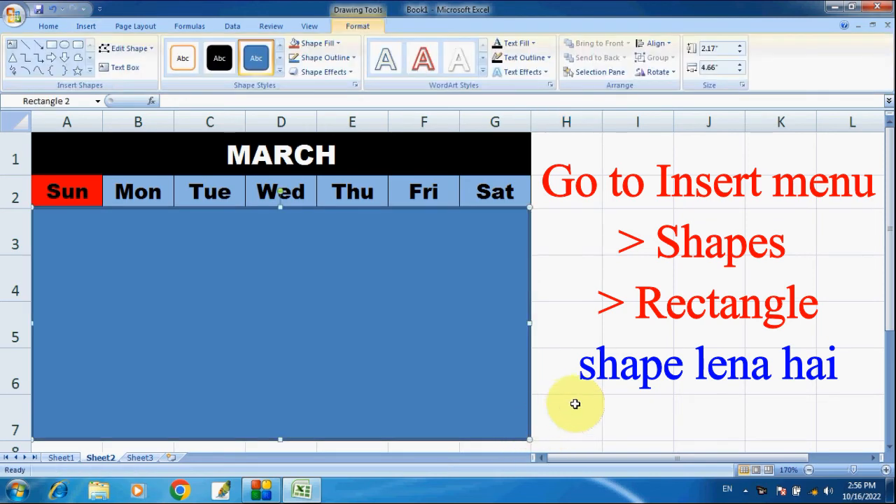
- Fill the rectangle with the baby picture from the Sample Pictures folder
{"action": "right_click", "coordinate": [316, 264]}
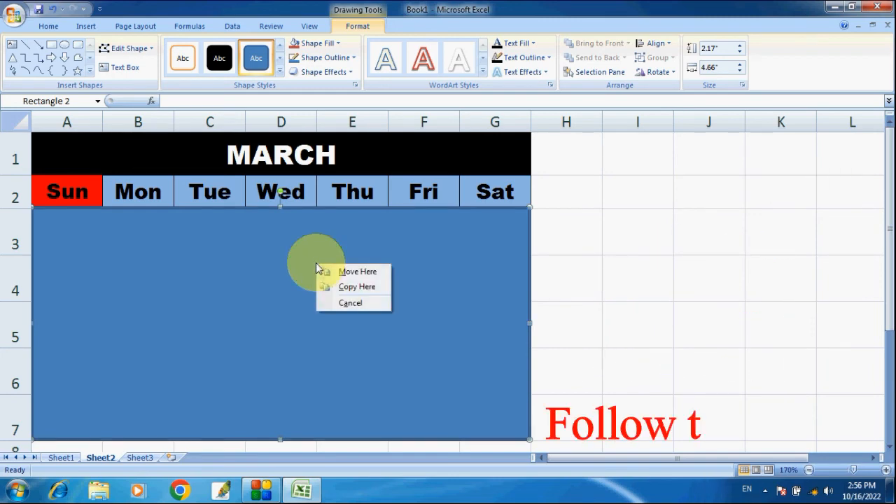
{"action": "right_click", "coordinate": [310, 248]}
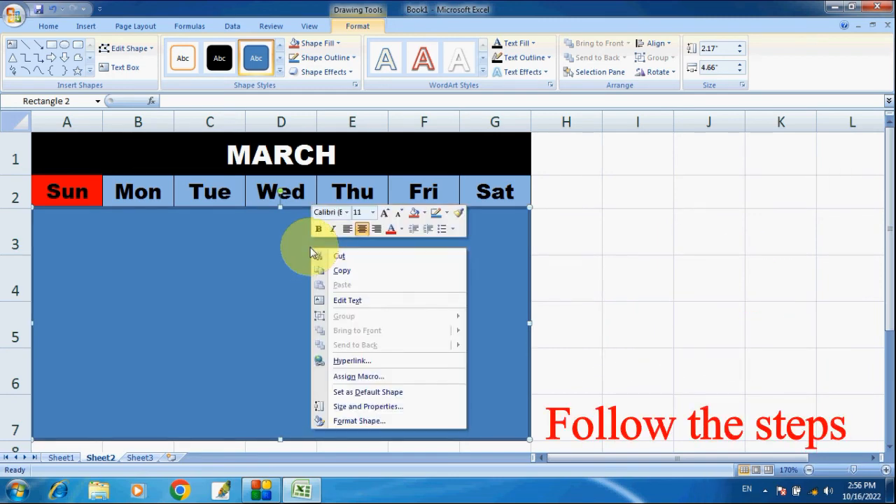
{"action": "left_click", "coordinate": [374, 420]}
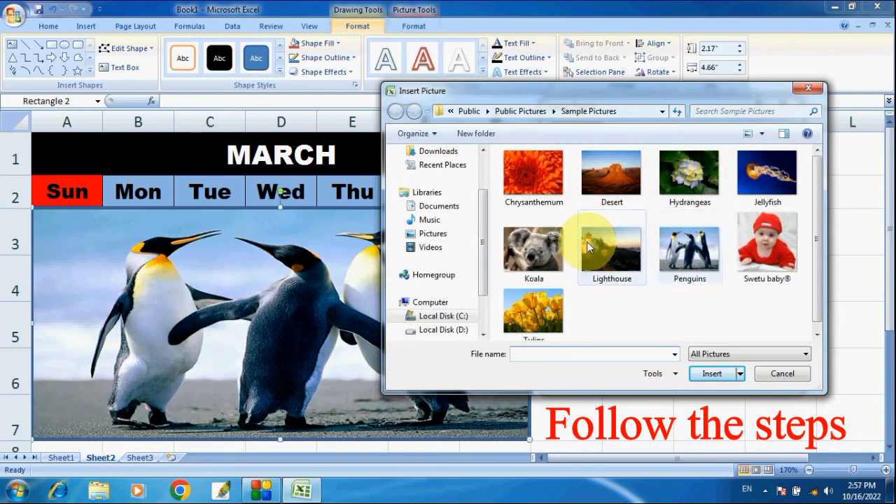
{"action": "scroll", "coordinate": [483, 259], "scroll_direction": "down", "scroll_amount": 2}
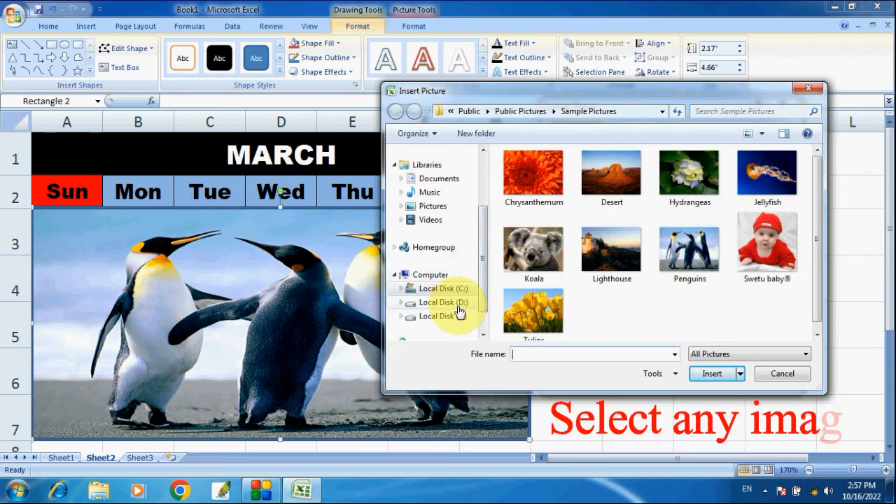
{"action": "left_click", "coordinate": [767, 241]}
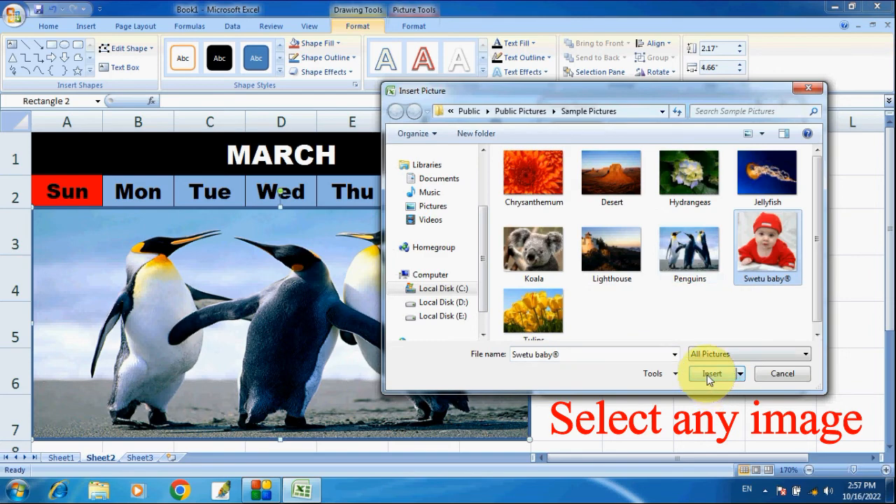
{"action": "left_click", "coordinate": [711, 375]}
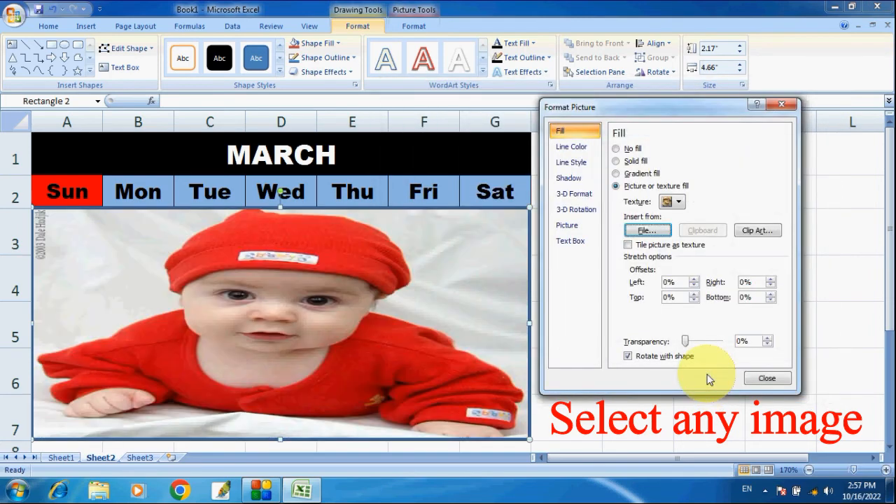
- Set the transparency of the rectangle's picture fill to 48% and deselect the shape
{"action": "left_click_drag", "start_coordinate": [668, 107], "coordinate": [685, 100]}
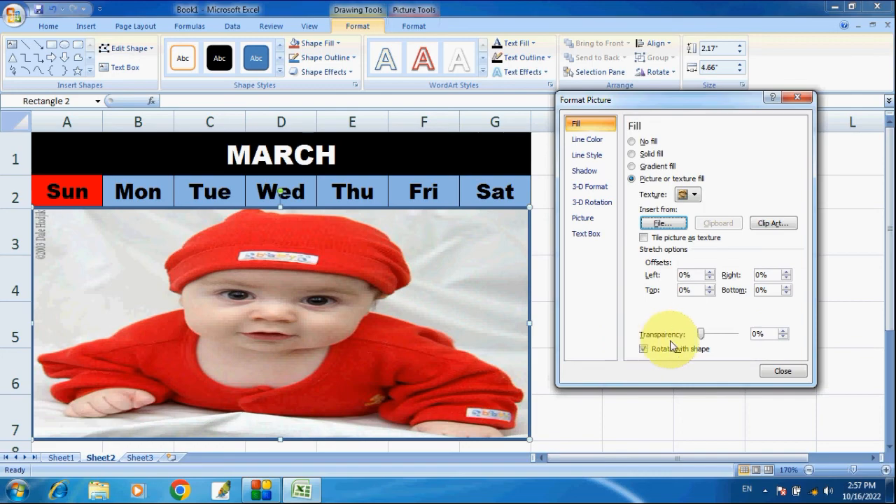
{"action": "left_click", "coordinate": [701, 336]}
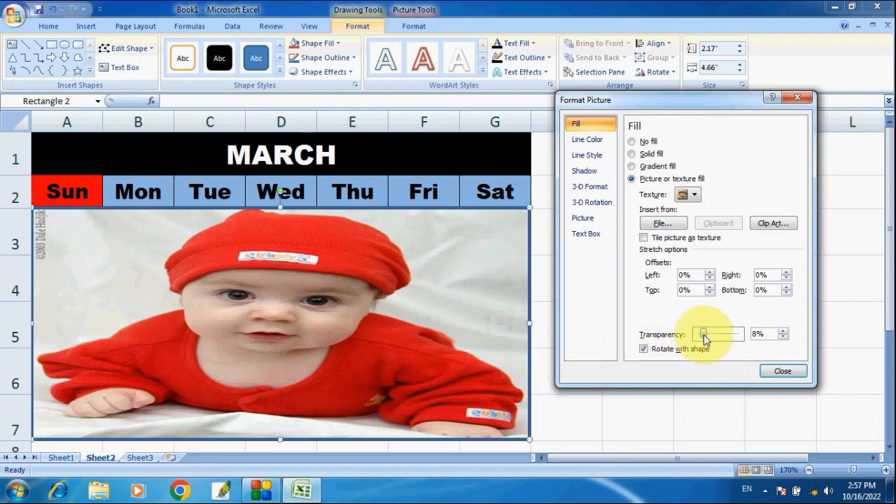
{"action": "left_click_drag", "start_coordinate": [705, 339], "coordinate": [647, 344]}
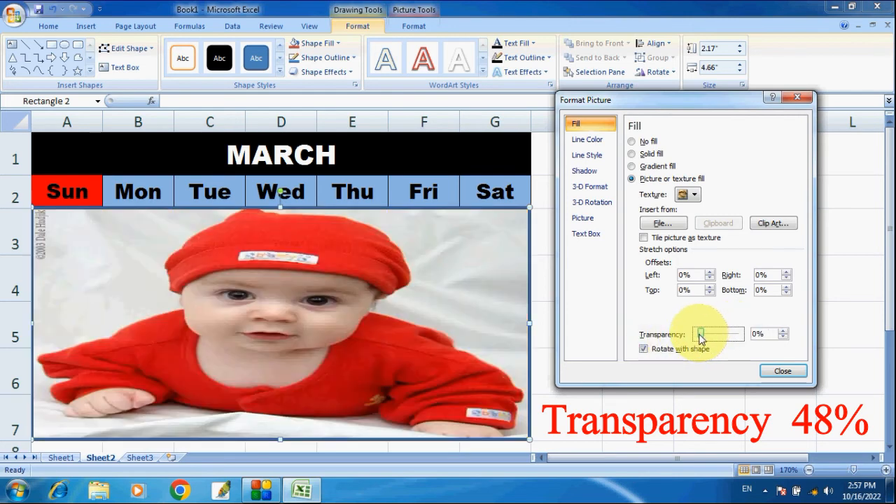
{"action": "left_click_drag", "start_coordinate": [701, 338], "coordinate": [712, 338]}
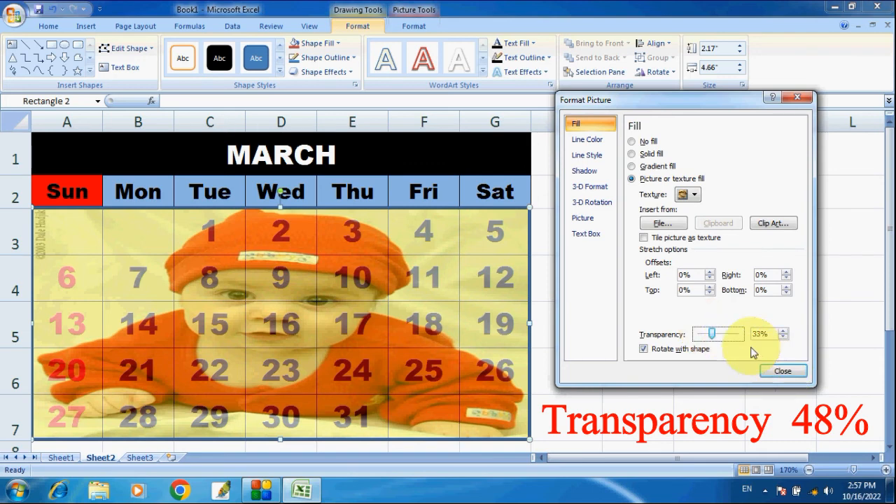
{"action": "left_click_drag", "start_coordinate": [712, 336], "coordinate": [721, 341]}
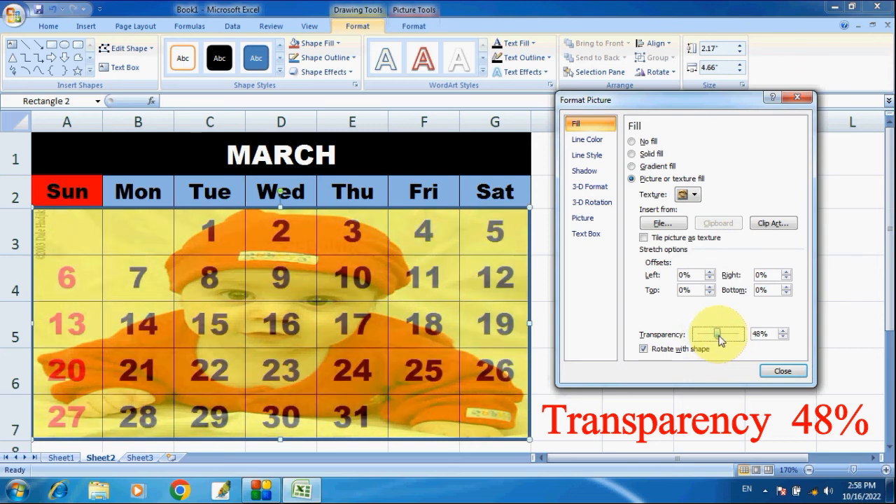
{"action": "left_click", "coordinate": [784, 371]}
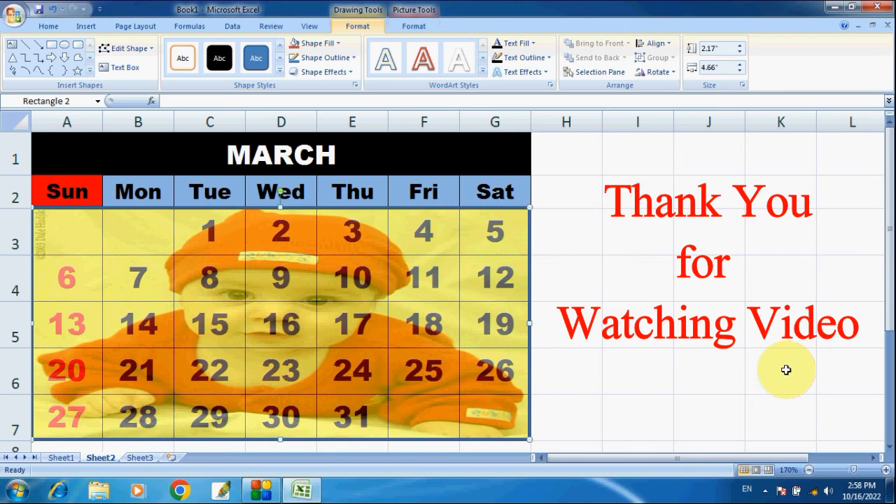
{"action": "left_click", "coordinate": [786, 370]}
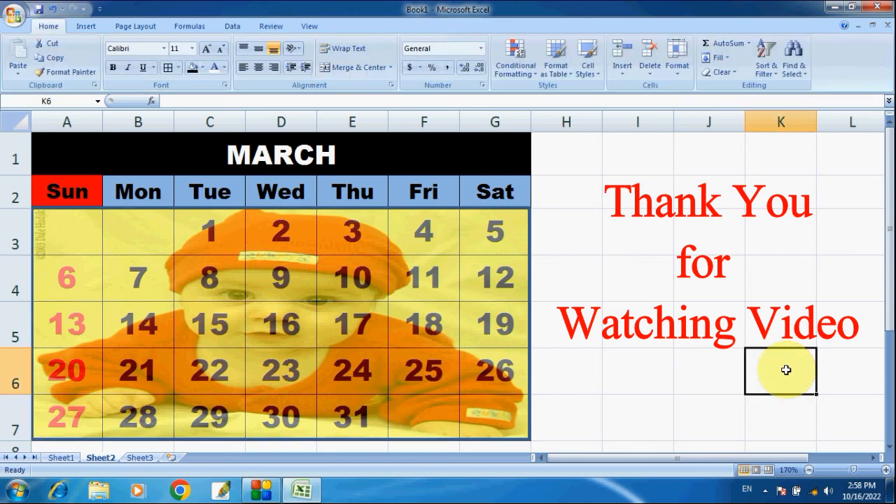